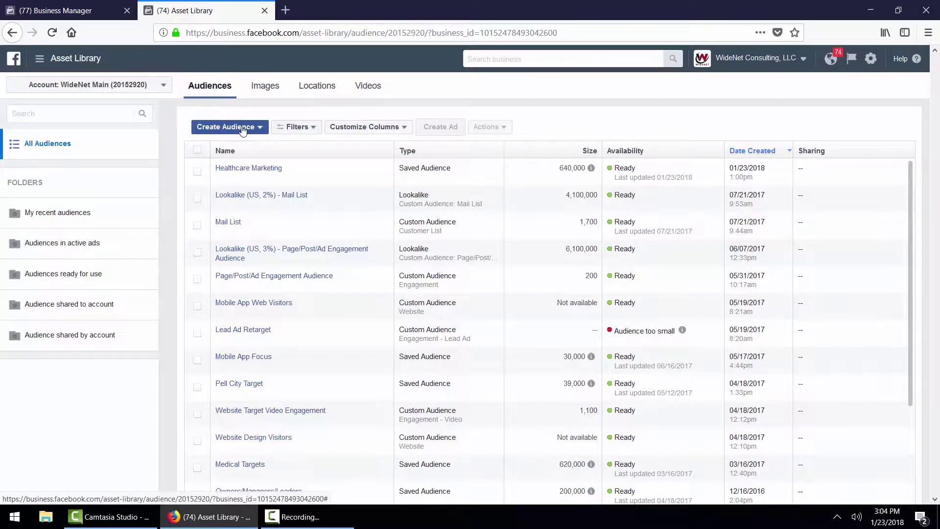
# - Start a new saved audience and name it "Healthcare Marketing Targets", without adding any custom audience
pyautogui.click(258, 129)
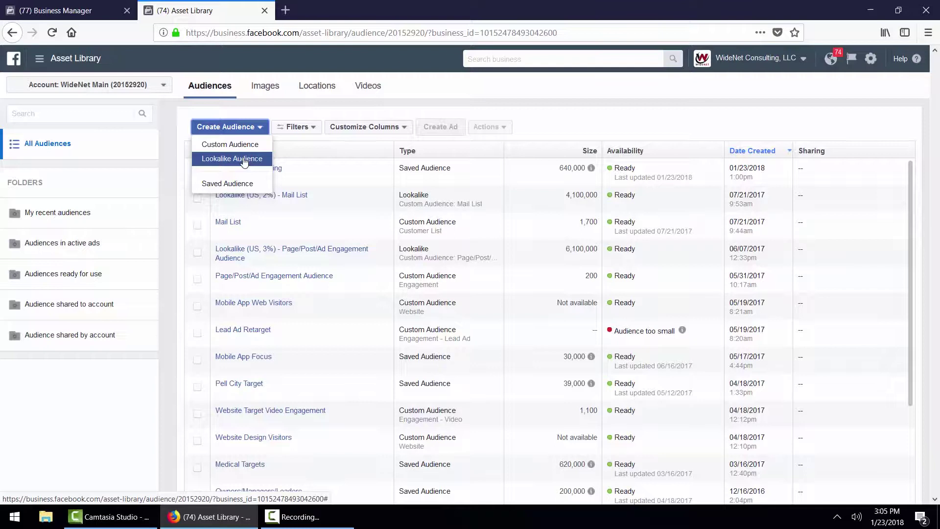
pyautogui.click(228, 184)
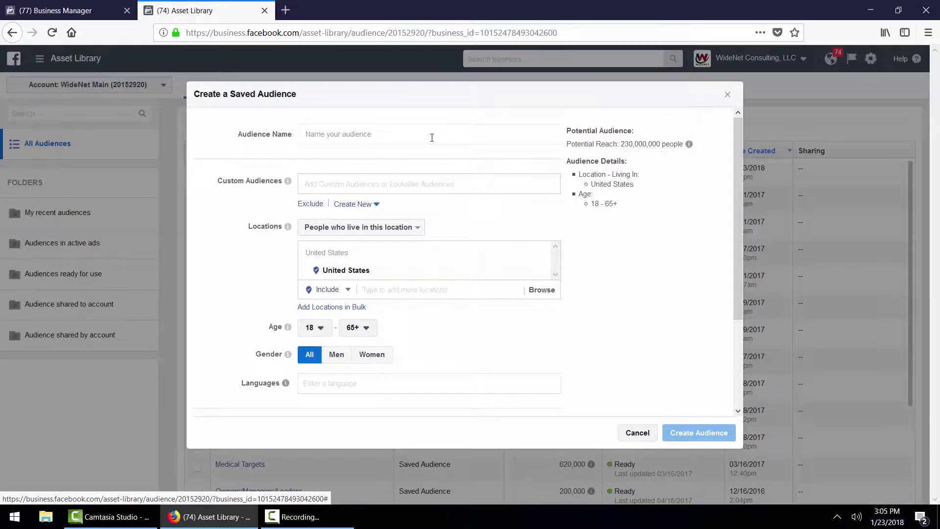
pyautogui.click(363, 132)
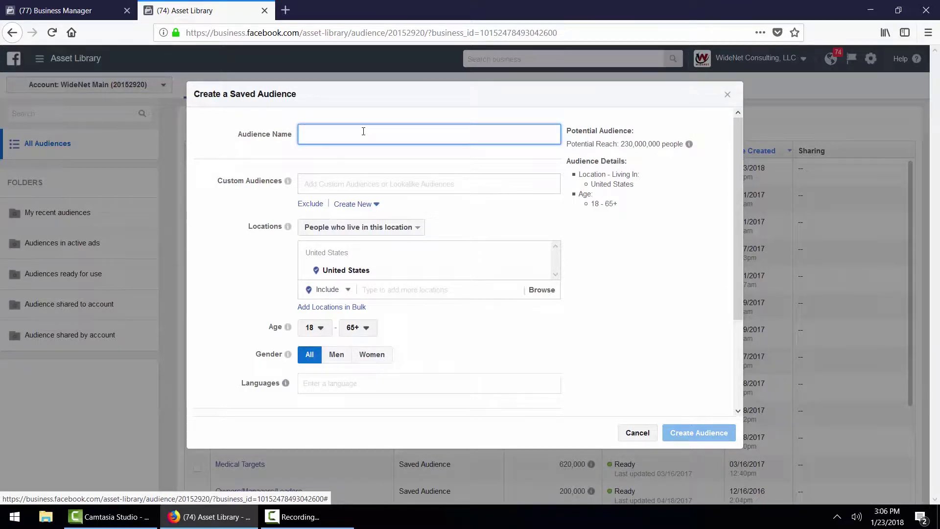
pyautogui.write('Healthcare Marketing Target')
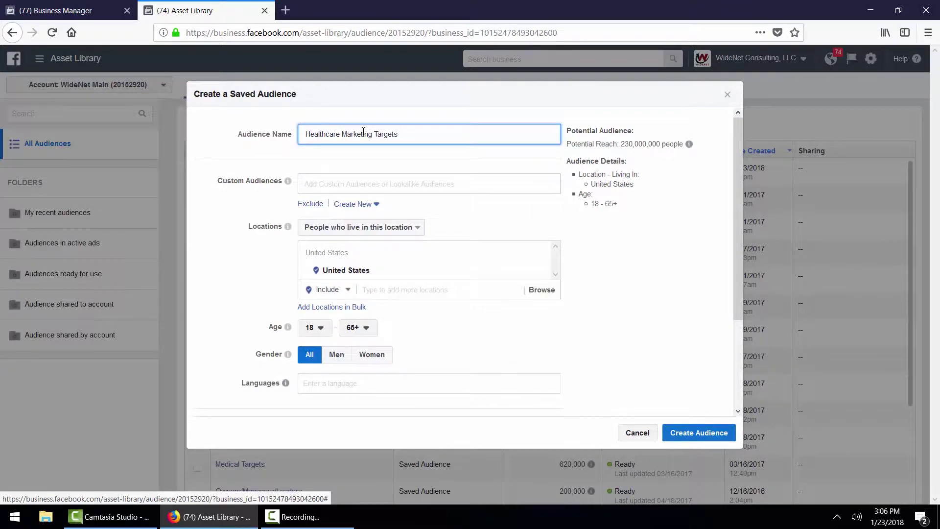
pyautogui.write('s')
pyautogui.press('Tab')
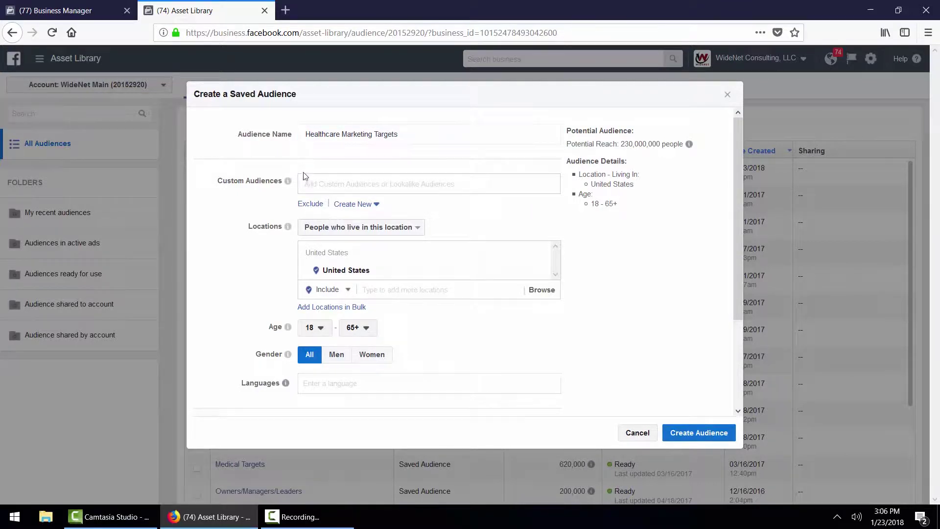
pyautogui.click(322, 190)
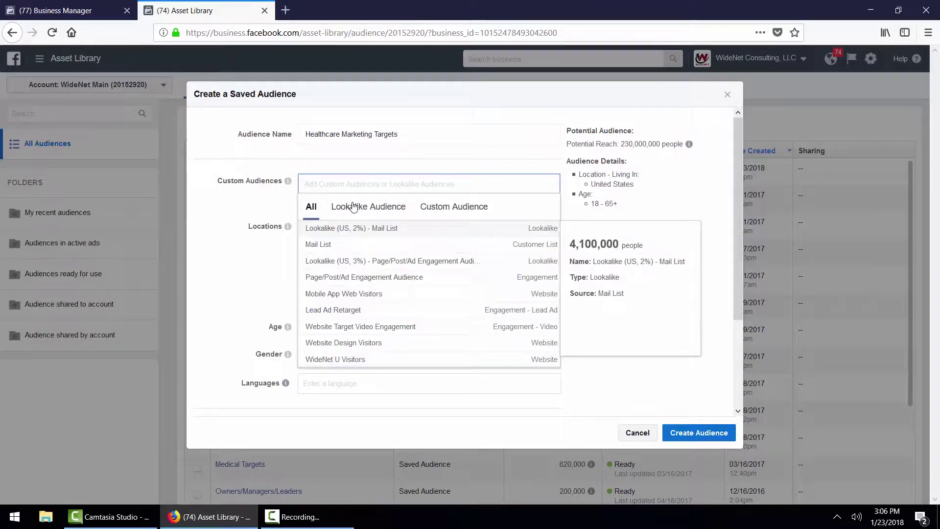
pyautogui.click(262, 201)
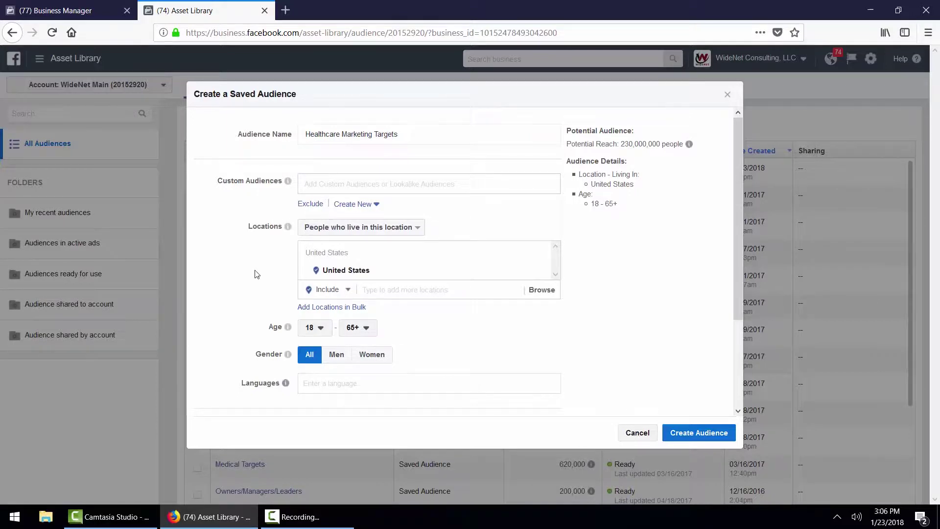
# - Target Anniston, Alabama instead of the whole United States, with a radius of 50 miles
pyautogui.scroll(-2, 255, 275)
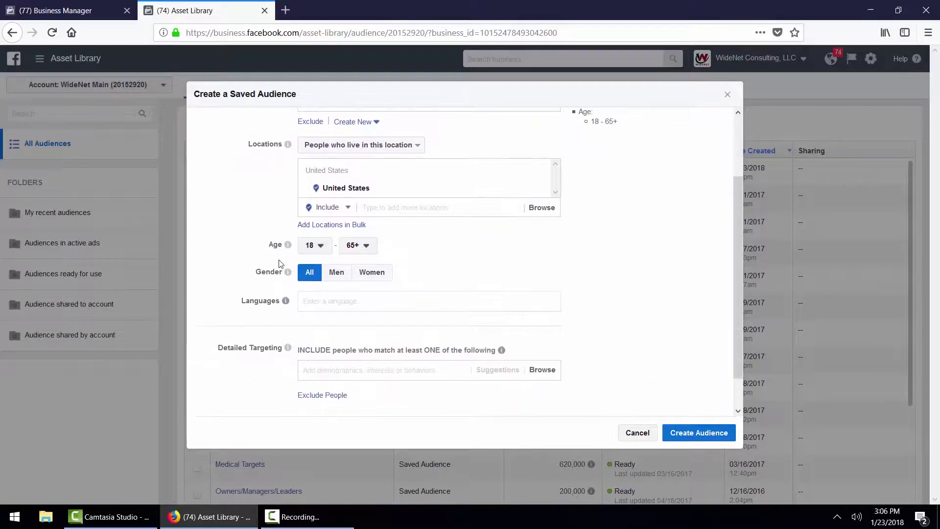
pyautogui.click(398, 212)
pyautogui.write('Anni')
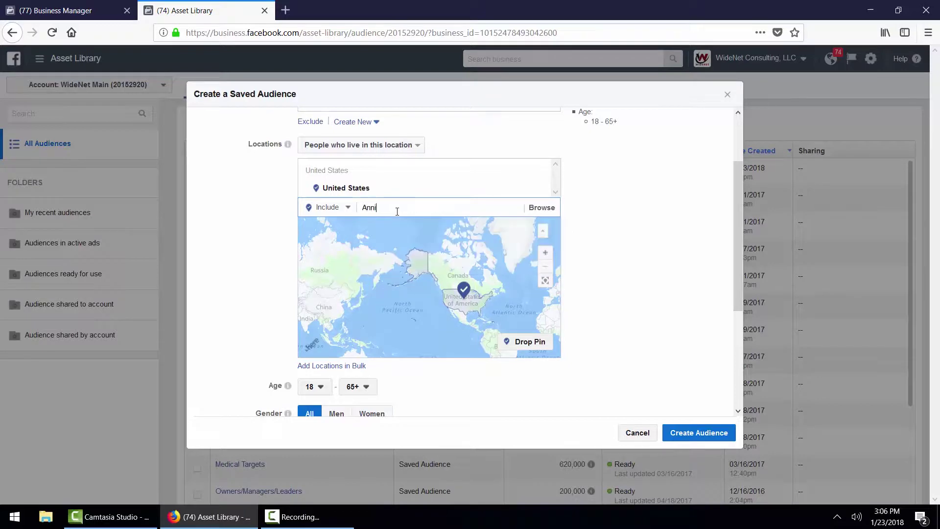
pyautogui.write('ston')
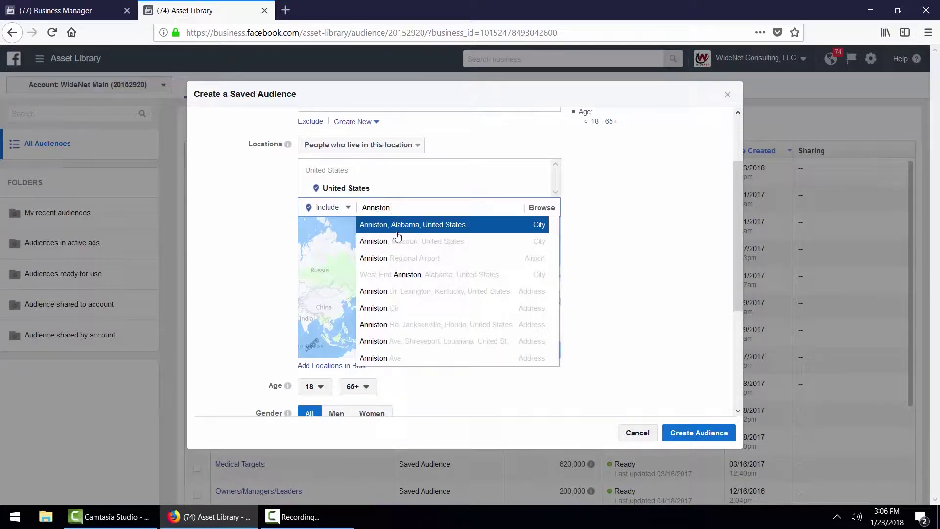
pyautogui.click(400, 231)
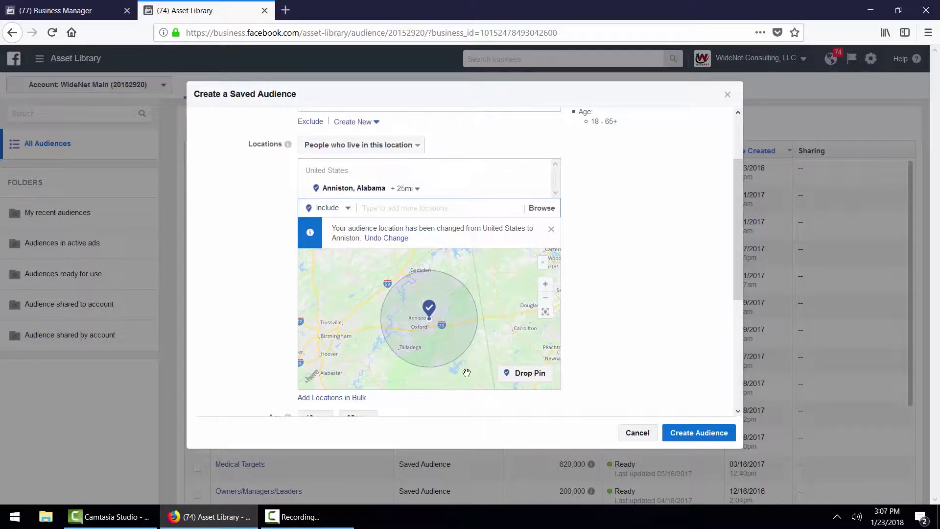
pyautogui.click(415, 195)
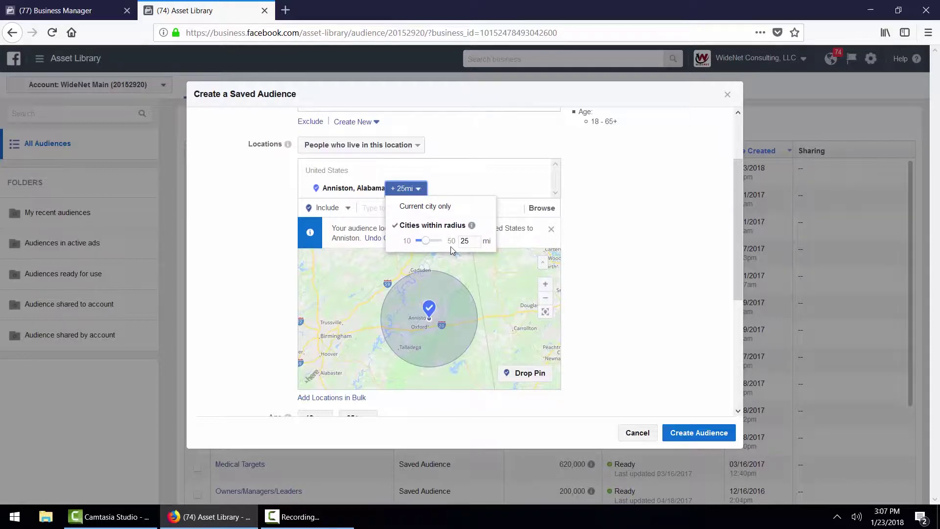
pyautogui.moveTo(473, 240); pyautogui.dragTo(455, 242)
pyautogui.write('50')
pyautogui.press('Return')
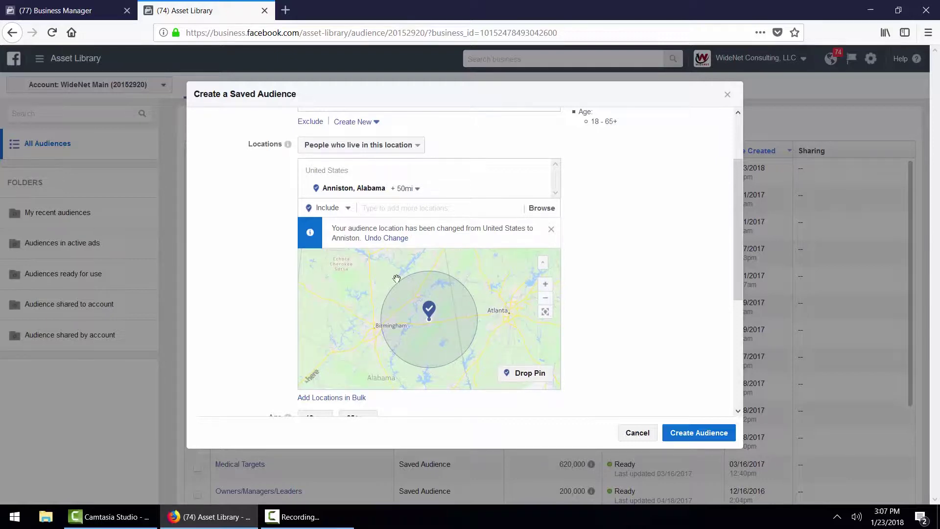
# - Add Atlanta, Georgia to the included locations and set its radius to 35 miles
pyautogui.click(401, 206)
pyautogui.write('Atlanta')
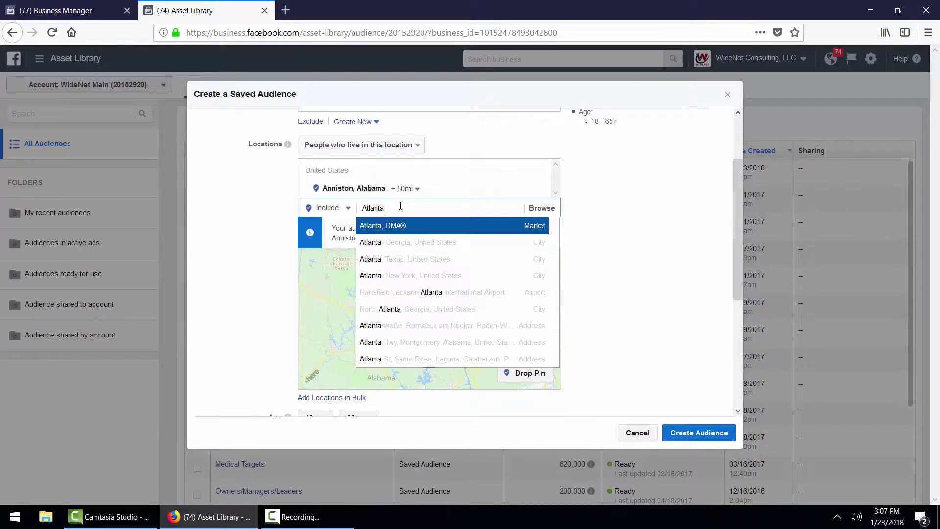
pyautogui.click(399, 242)
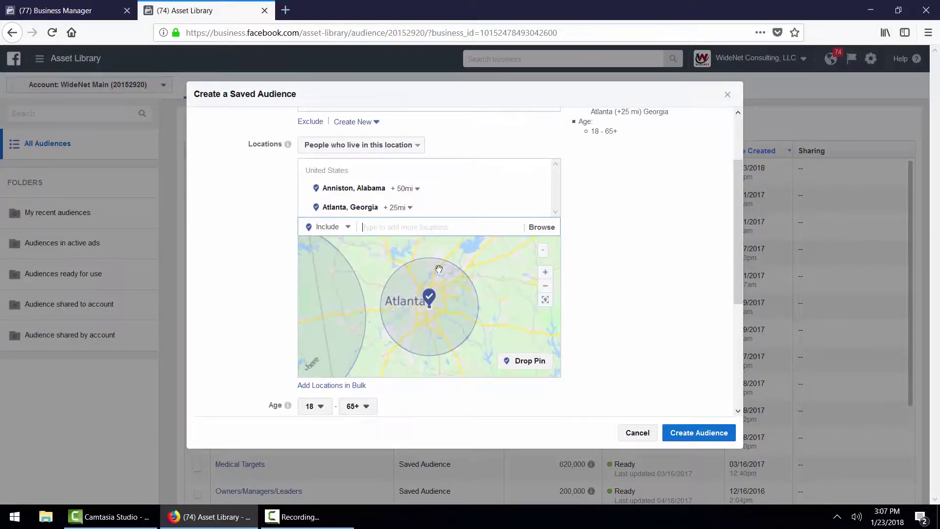
pyautogui.click(403, 207)
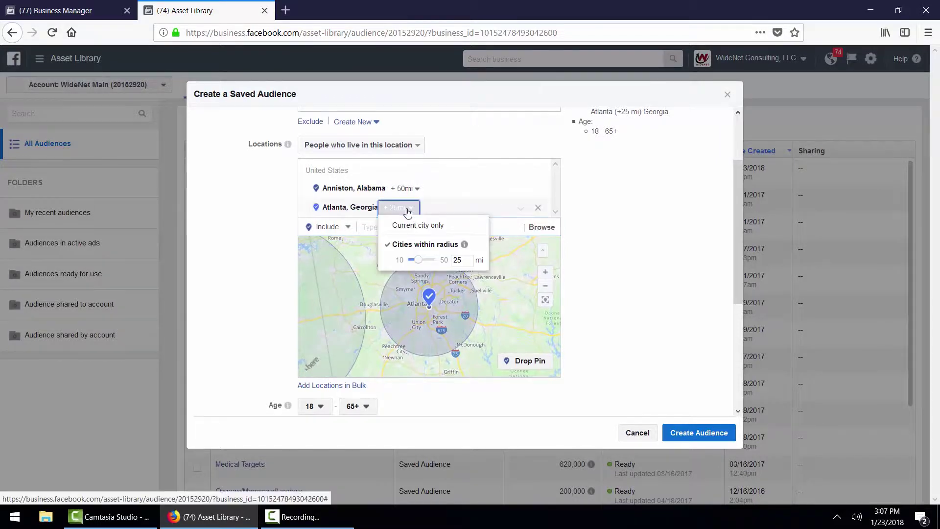
pyautogui.moveTo(460, 258); pyautogui.dragTo(446, 261)
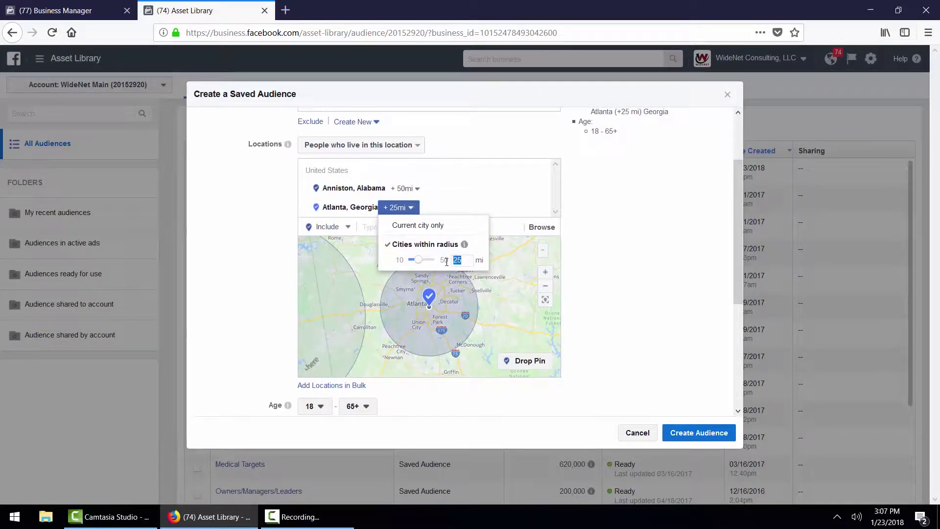
pyautogui.write('35')
pyautogui.press('Return')
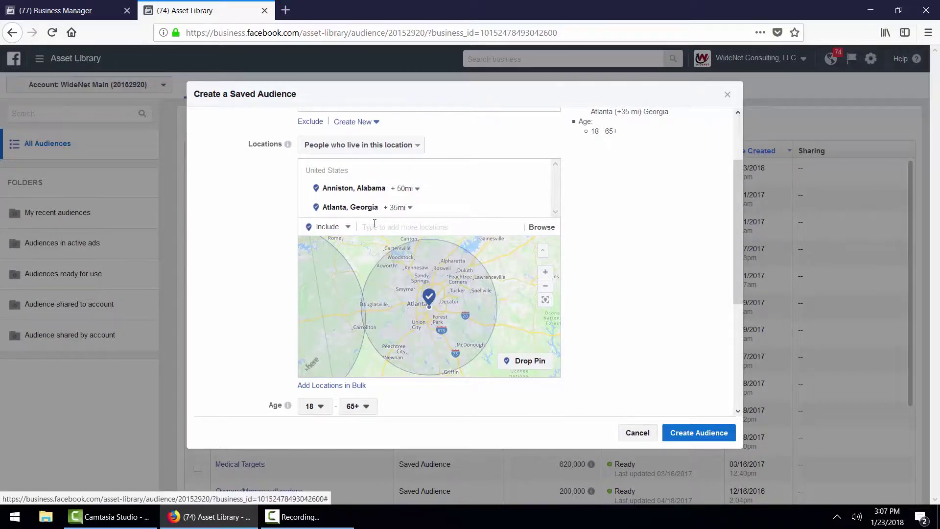
# - Add the city of Birmingham, Alabama to the included locations with the default radius
pyautogui.click(379, 226)
pyautogui.write('Bir')
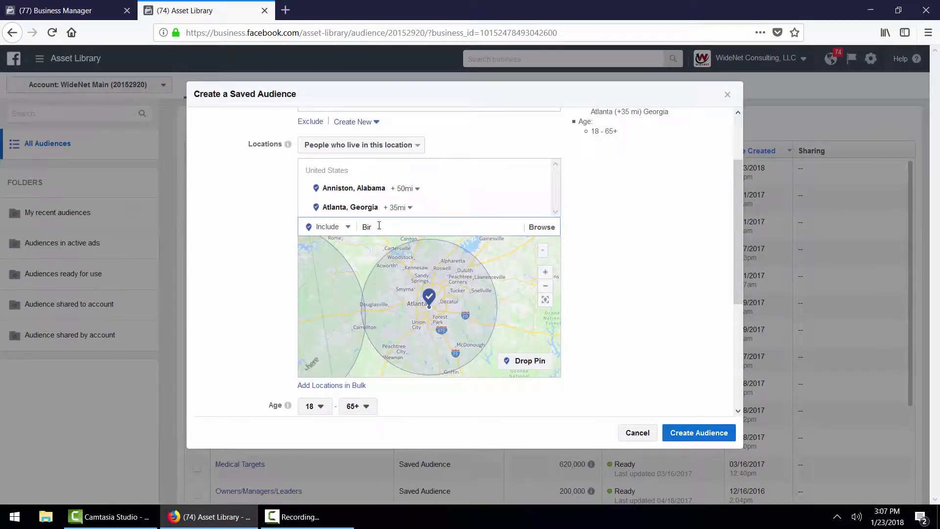
pyautogui.write('mingham')
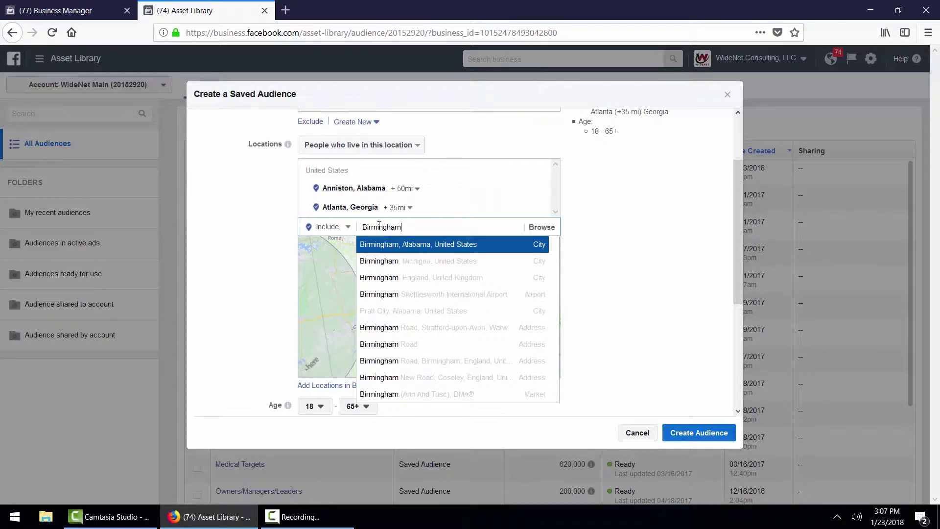
pyautogui.click(396, 248)
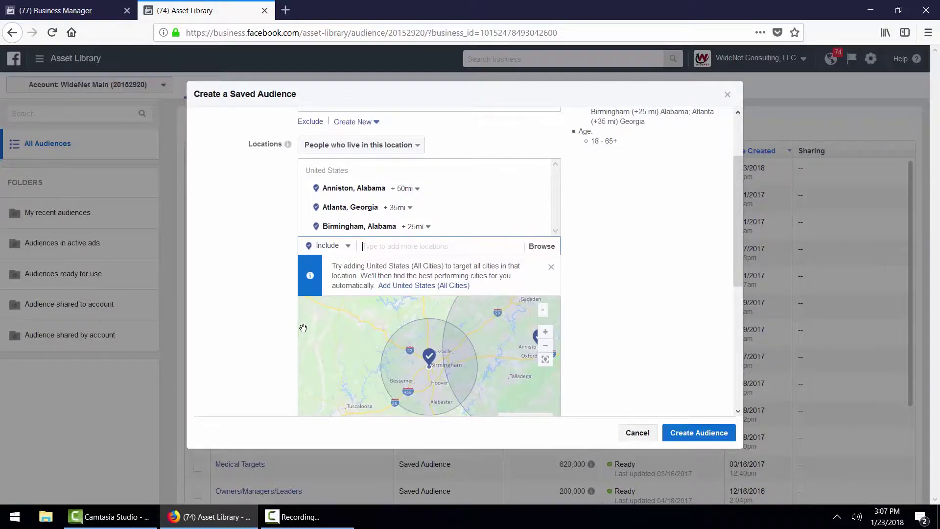
# - Set the audience's age range to 30–60
pyautogui.scroll(-3, 255, 338)
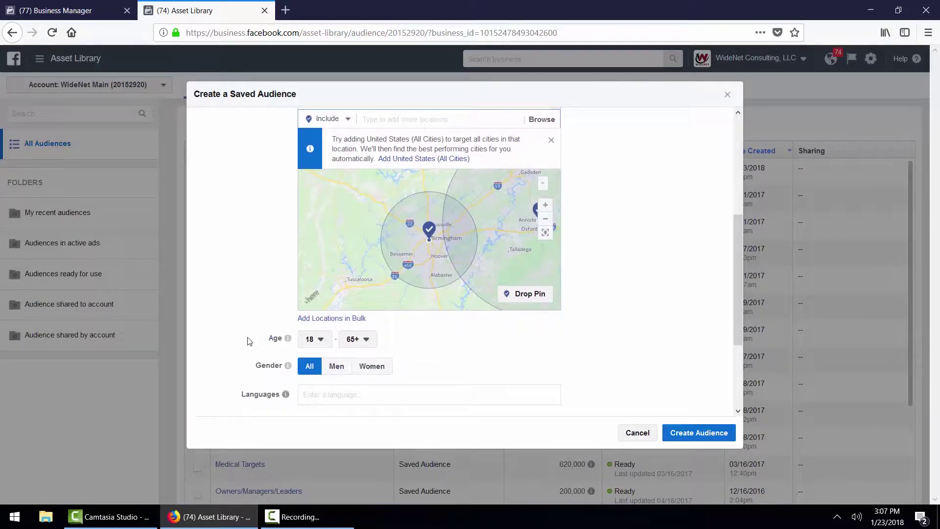
pyautogui.scroll(-1, 247, 341)
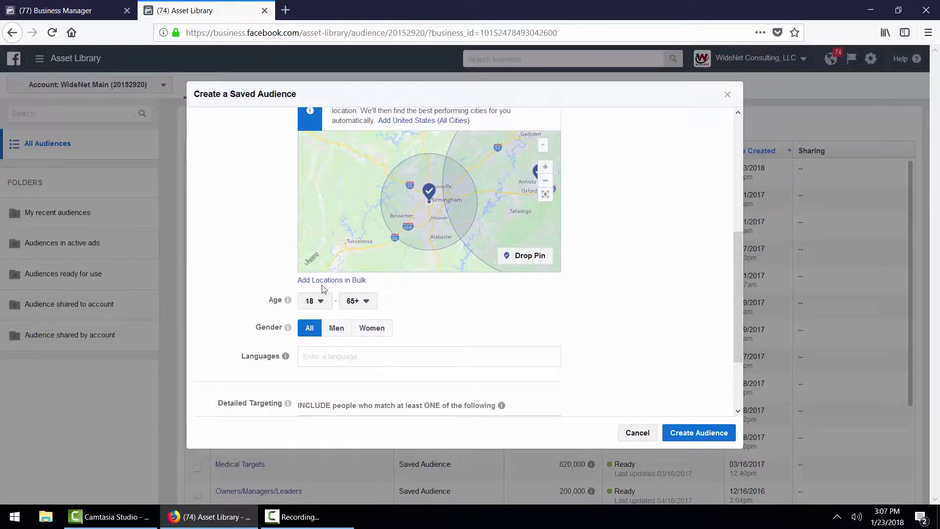
pyautogui.click(324, 303)
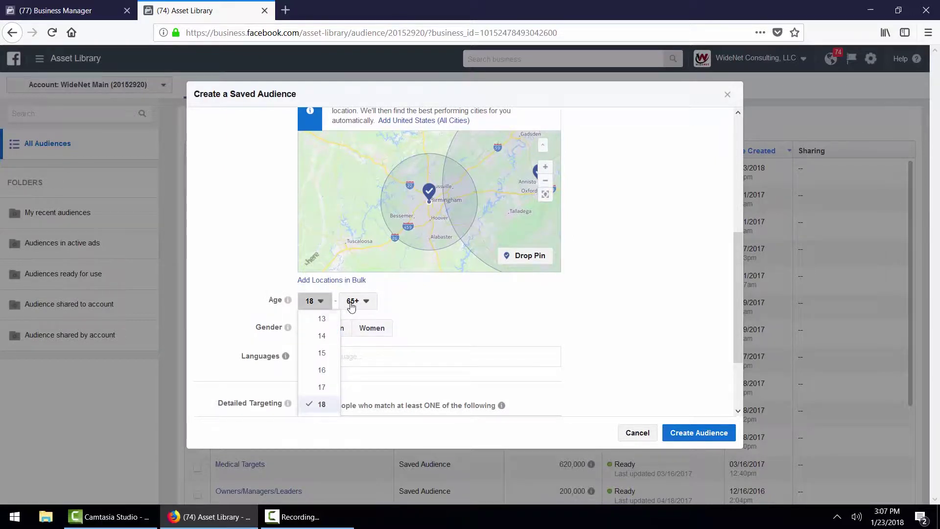
pyautogui.scroll(-3, 316, 389)
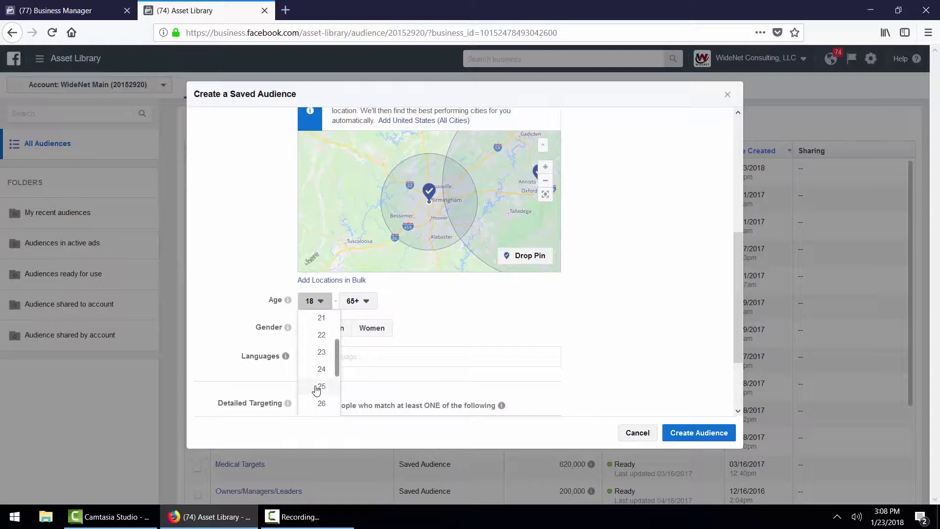
pyautogui.scroll(-1, 322, 365)
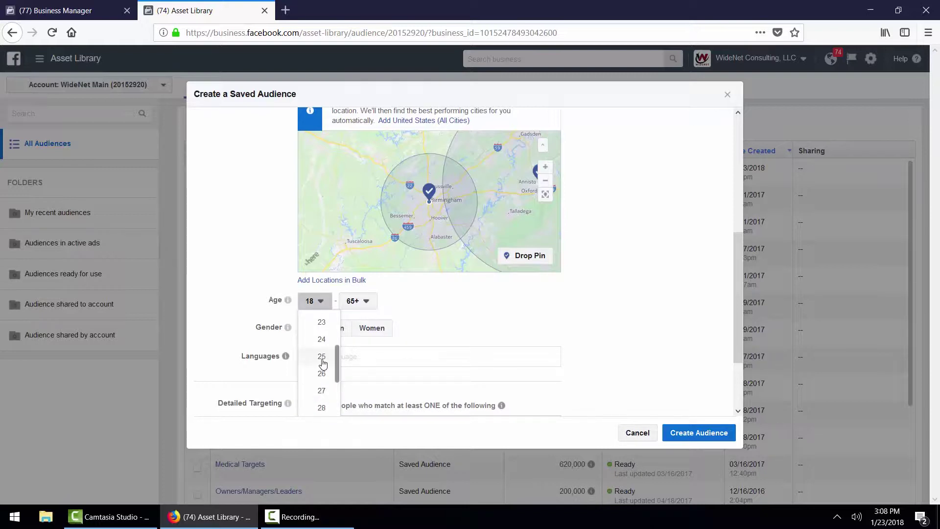
pyautogui.scroll(-1, 321, 391)
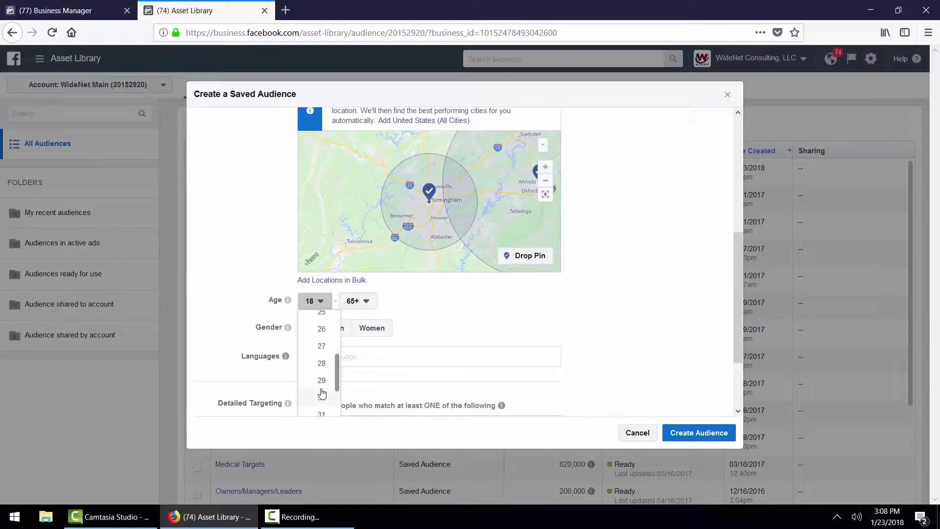
pyautogui.click(321, 395)
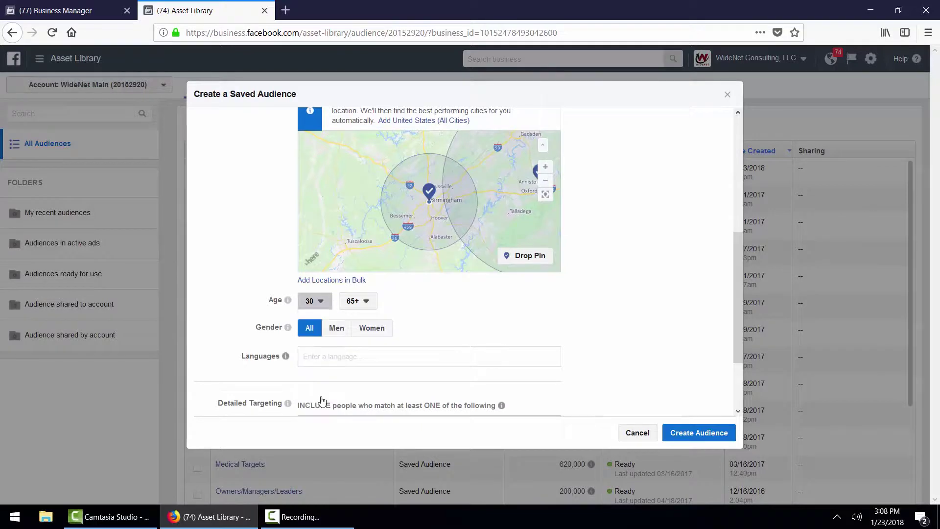
pyautogui.click(368, 302)
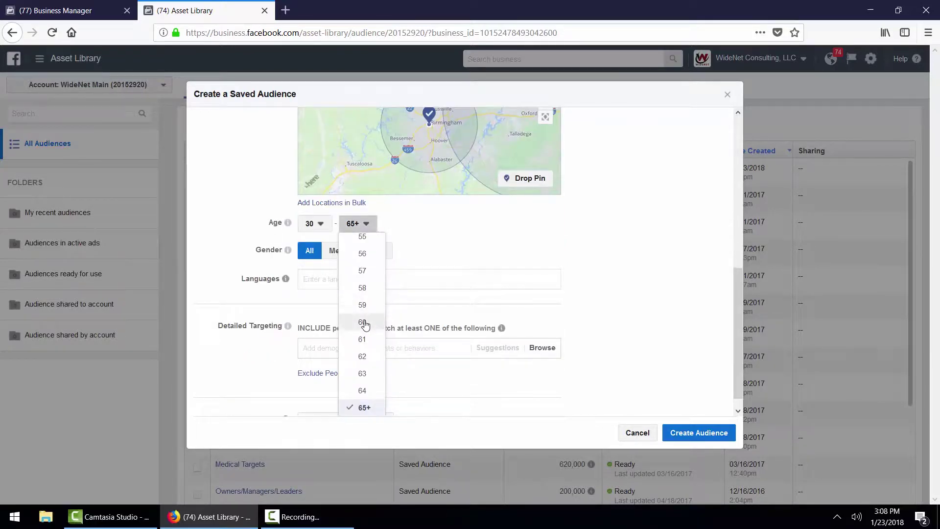
pyautogui.click(365, 324)
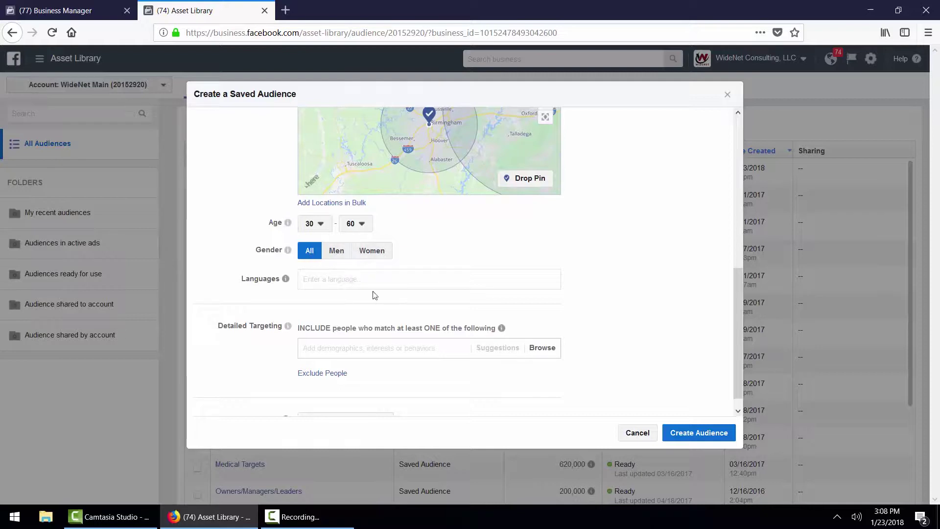
# - Review the audience's potential reach and details summary for the chosen locations and ages, and check the language setting
pyautogui.scroll(1, 627, 254)
pyautogui.scroll(5, 629, 254)
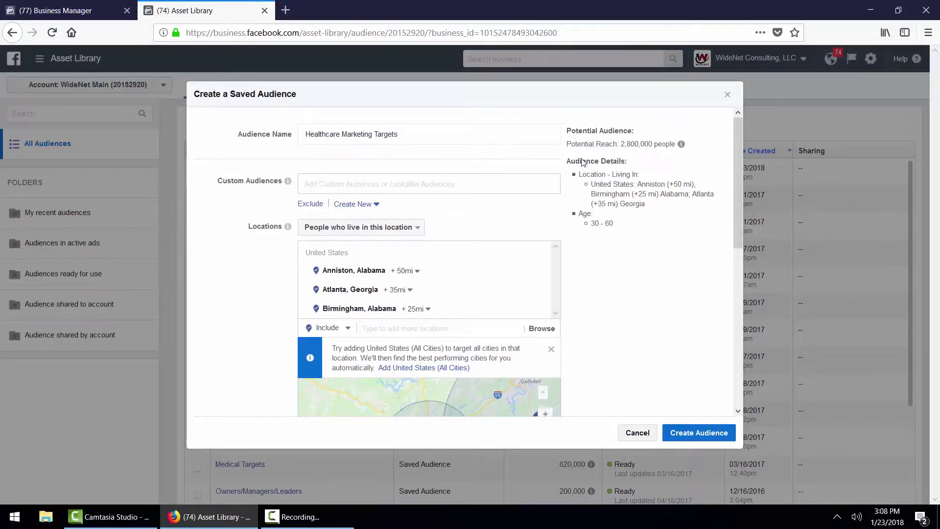
pyautogui.scroll(-3, 632, 238)
pyautogui.scroll(-3, 633, 239)
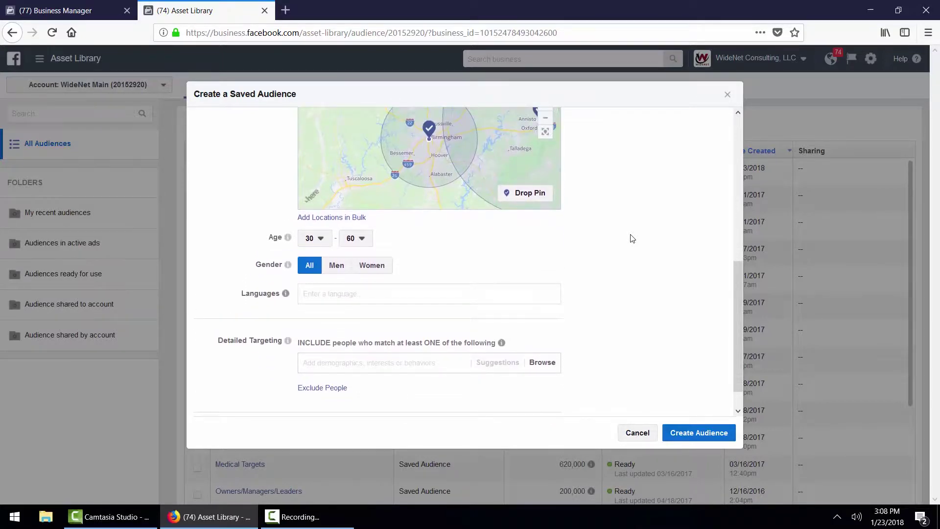
pyautogui.scroll(-1, 632, 238)
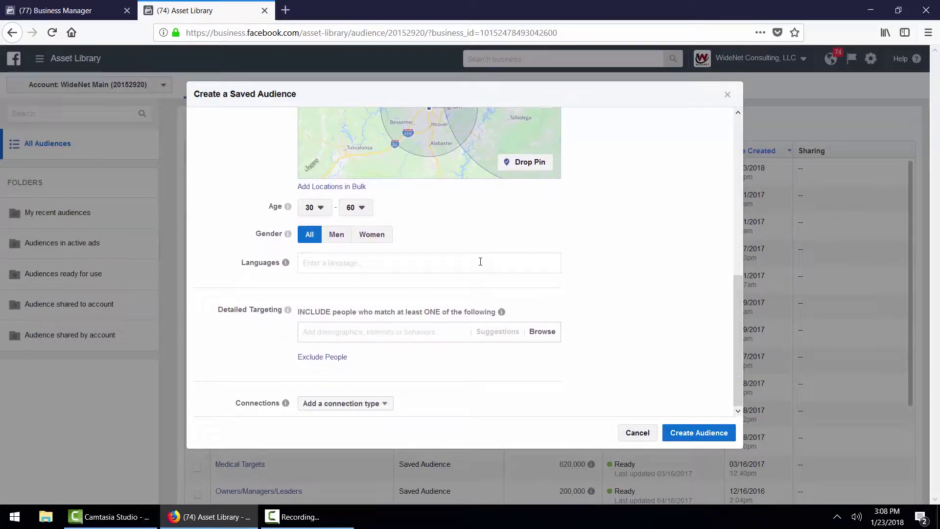
pyautogui.click(481, 262)
# - Add the Healthcare and Medical Services industry from the Demographics > Work > Industries category to the detailed targeting
pyautogui.click(542, 334)
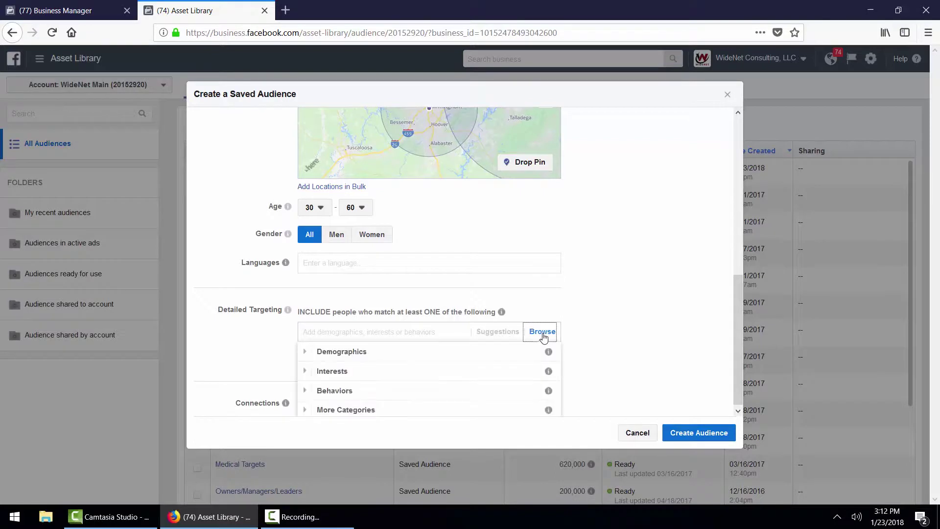
pyautogui.click(305, 352)
pyautogui.scroll(-3, 333, 364)
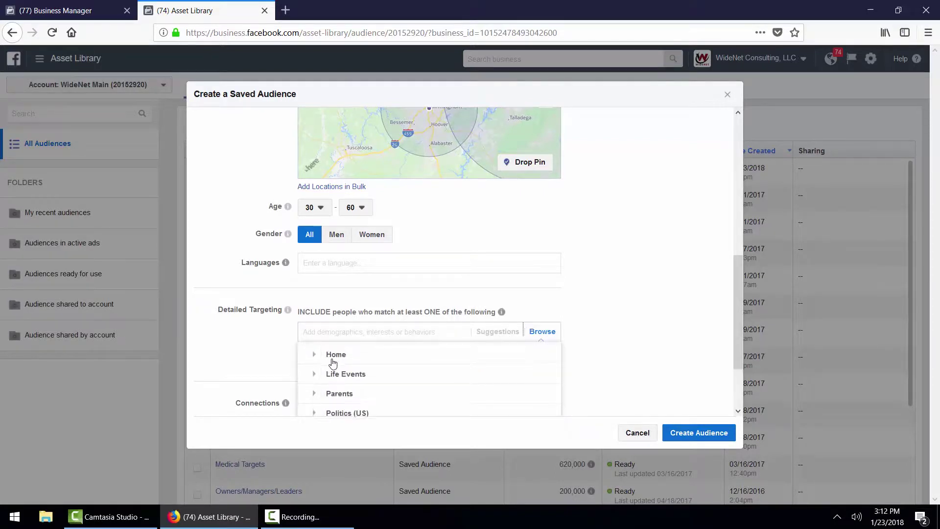
pyautogui.scroll(1, 333, 363)
pyautogui.scroll(-1, 333, 363)
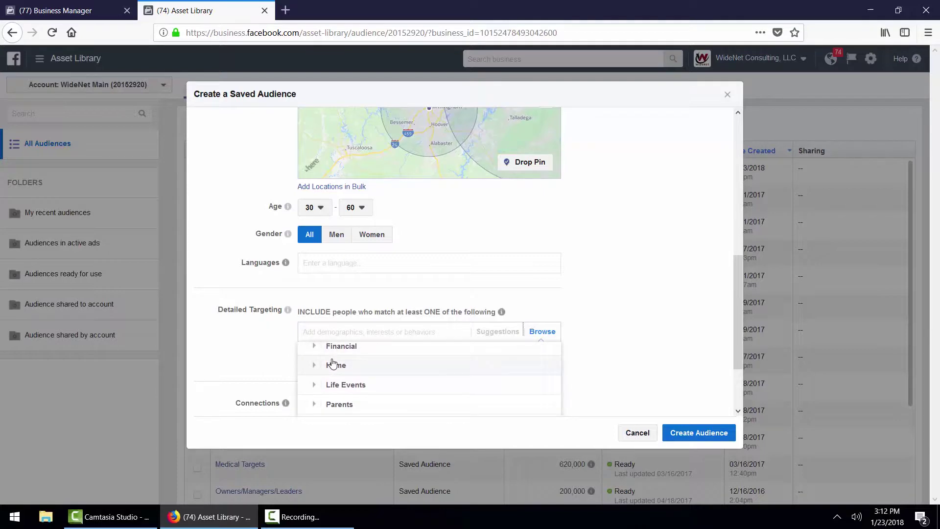
pyautogui.scroll(-2, 333, 363)
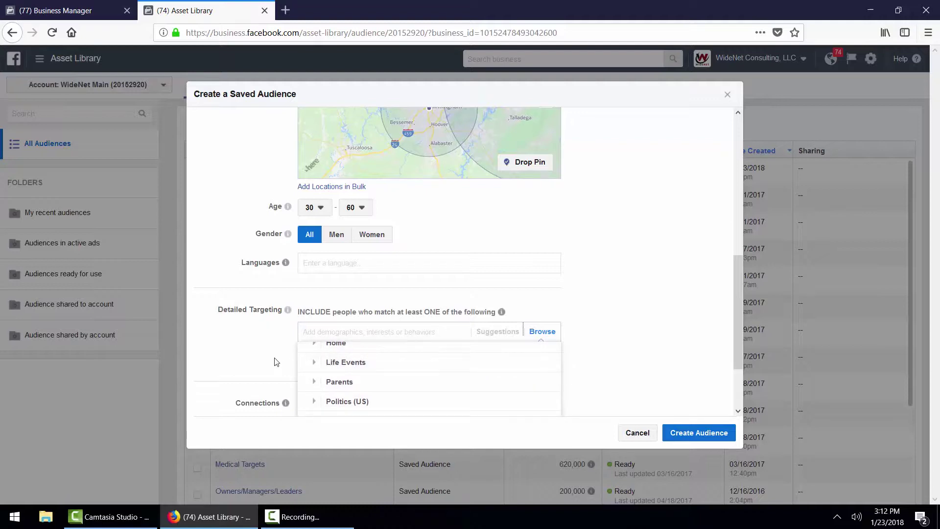
pyautogui.scroll(-2, 275, 361)
pyautogui.scroll(-2, 274, 361)
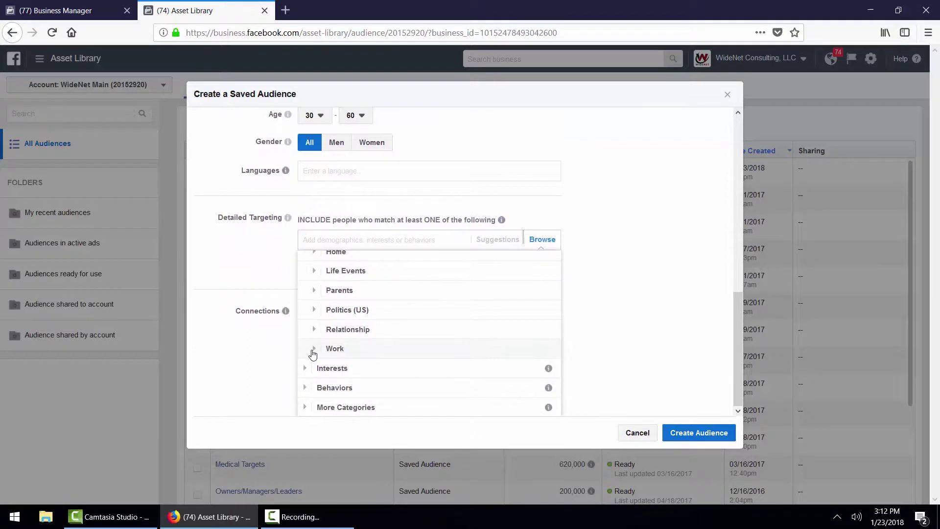
pyautogui.click(314, 348)
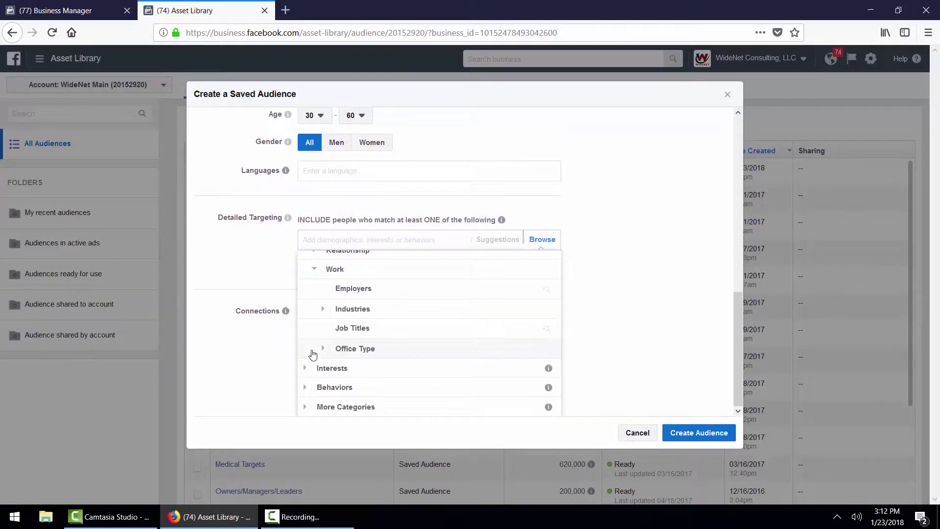
pyautogui.click(324, 309)
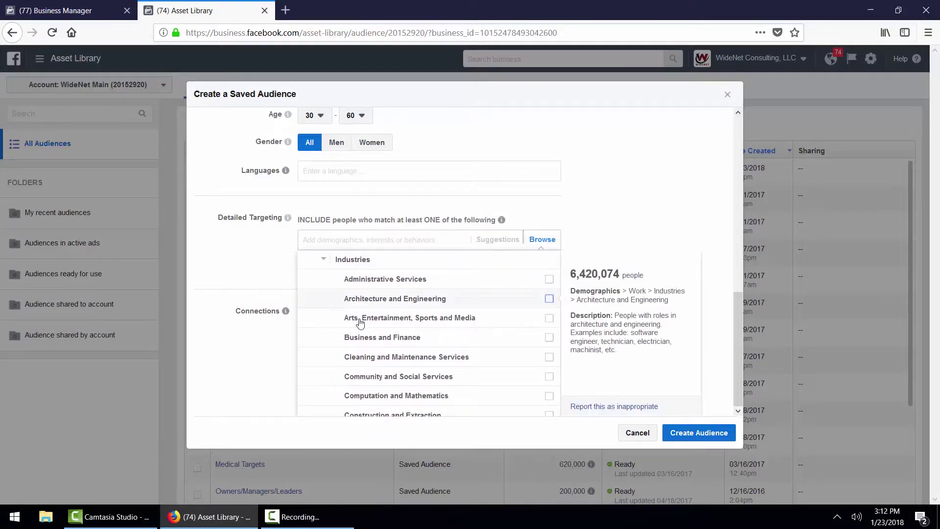
pyautogui.scroll(-3, 386, 360)
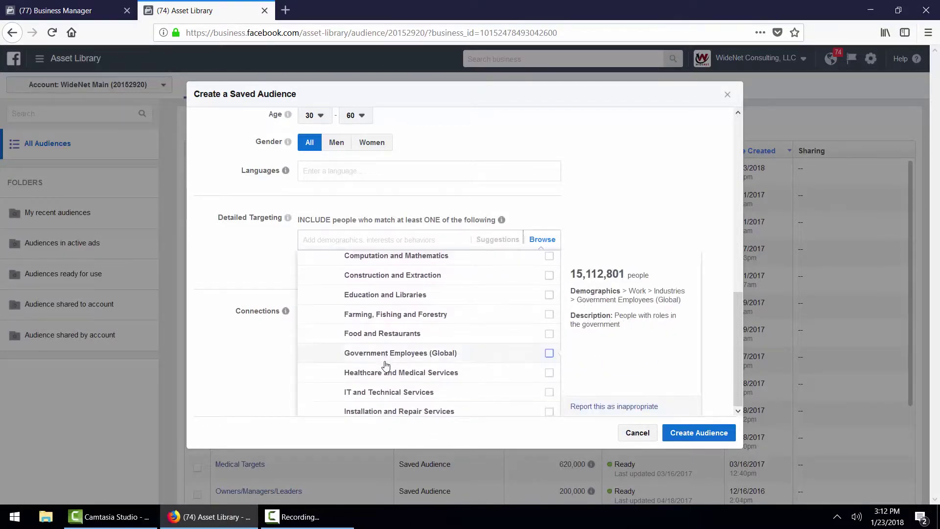
pyautogui.click(385, 375)
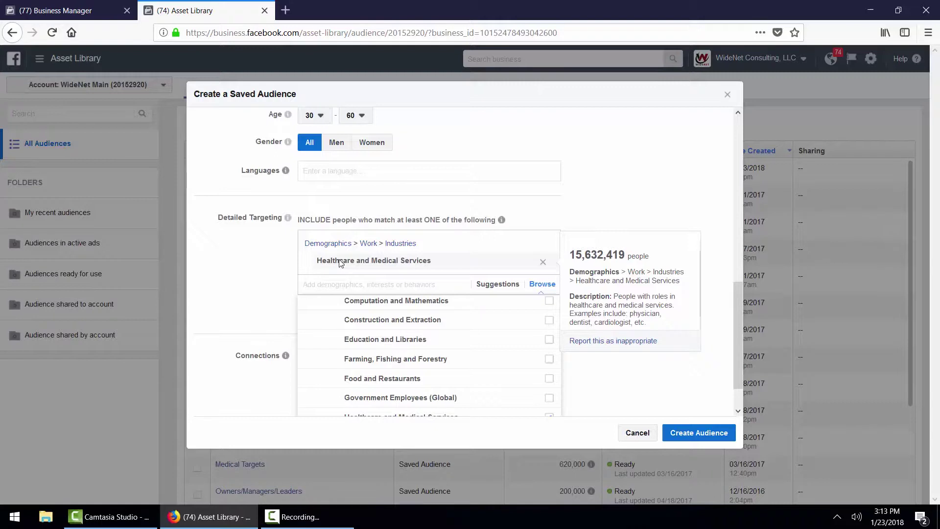
# - Find job titles matching "marketing" under Demographics > Work and add Marketing Officer and Marketing Coordinator to the detailed targeting
pyautogui.click(352, 284)
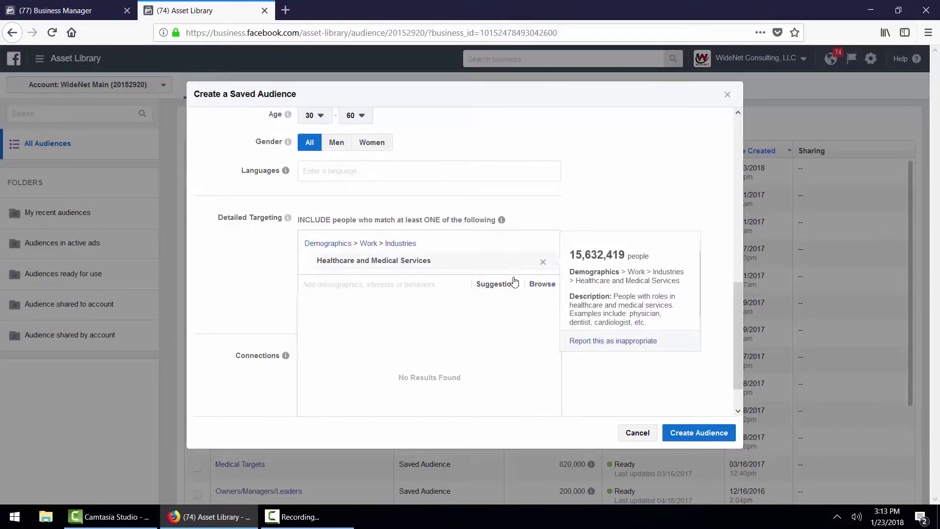
pyautogui.click(541, 284)
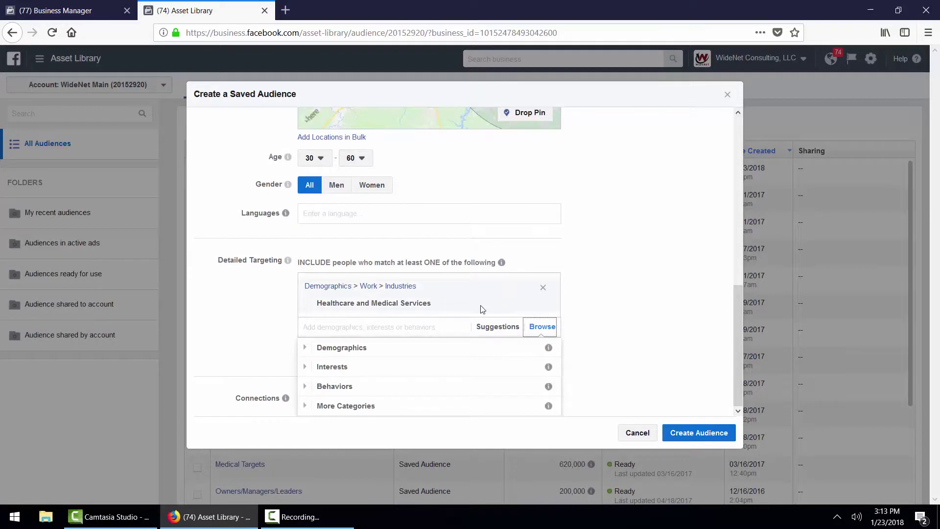
pyautogui.click(304, 352)
pyautogui.scroll(-3, 382, 377)
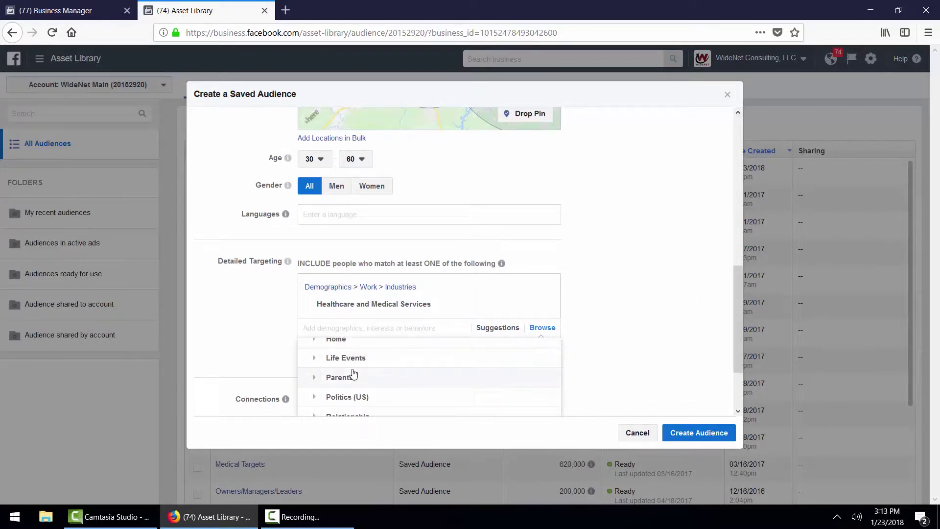
pyautogui.scroll(-2, 271, 382)
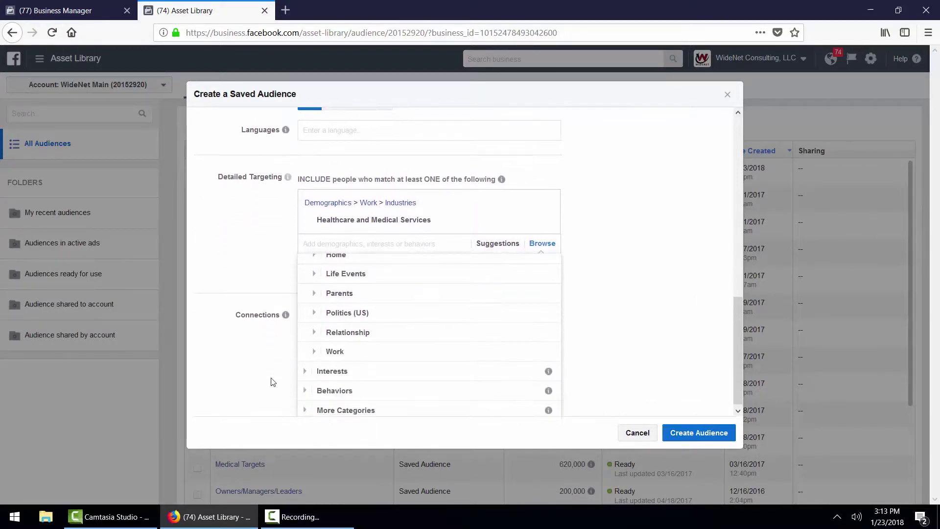
pyautogui.click(322, 351)
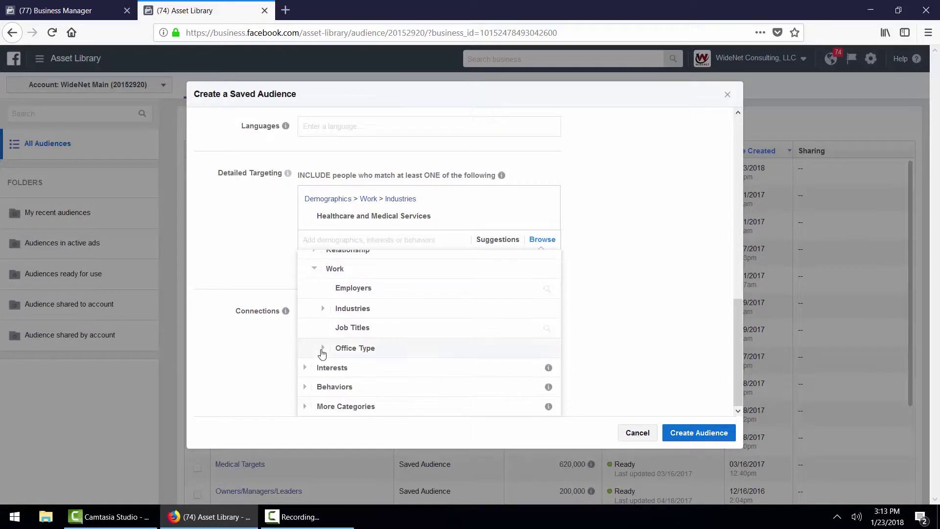
pyautogui.click(344, 331)
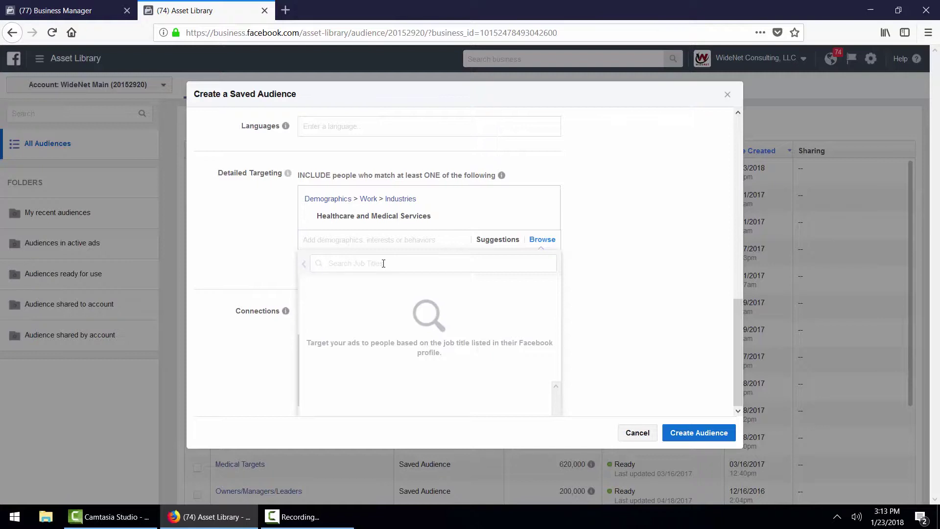
pyautogui.write('marketing')
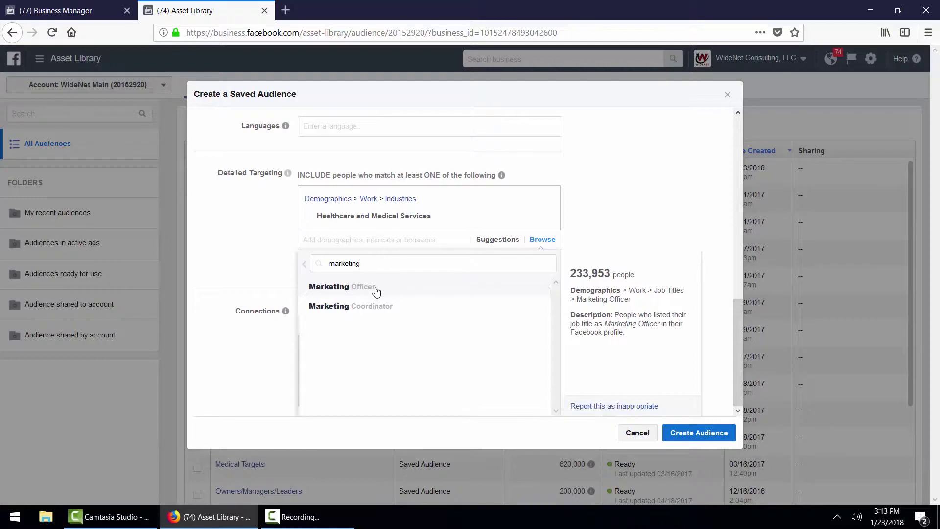
pyautogui.click(376, 291)
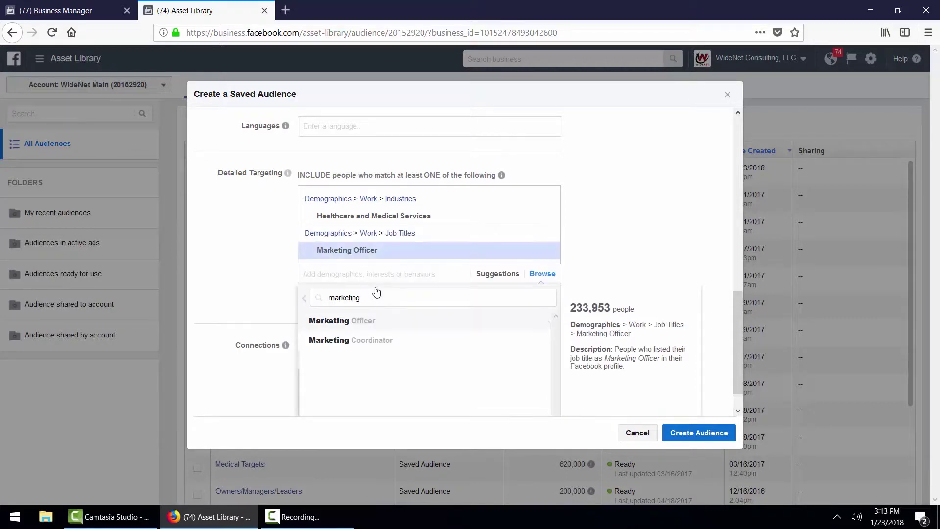
pyautogui.click(374, 342)
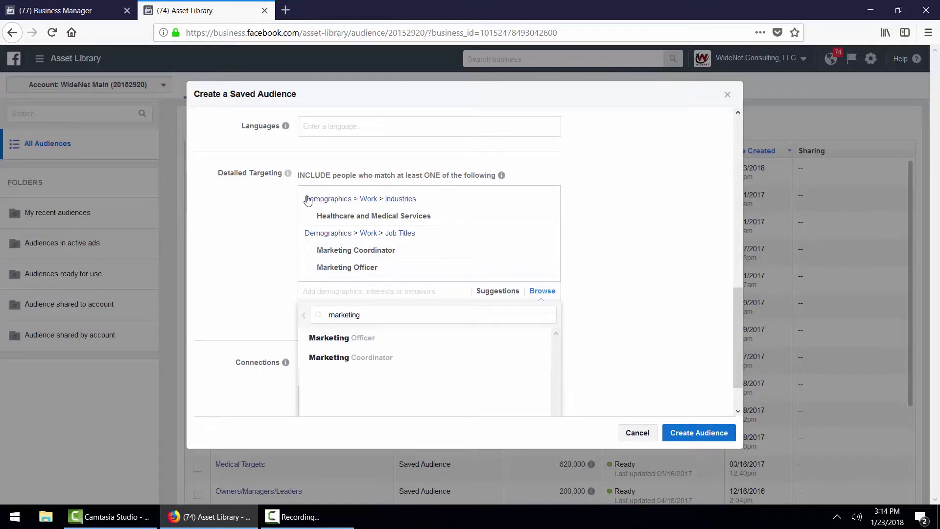
pyautogui.moveTo(319, 221)
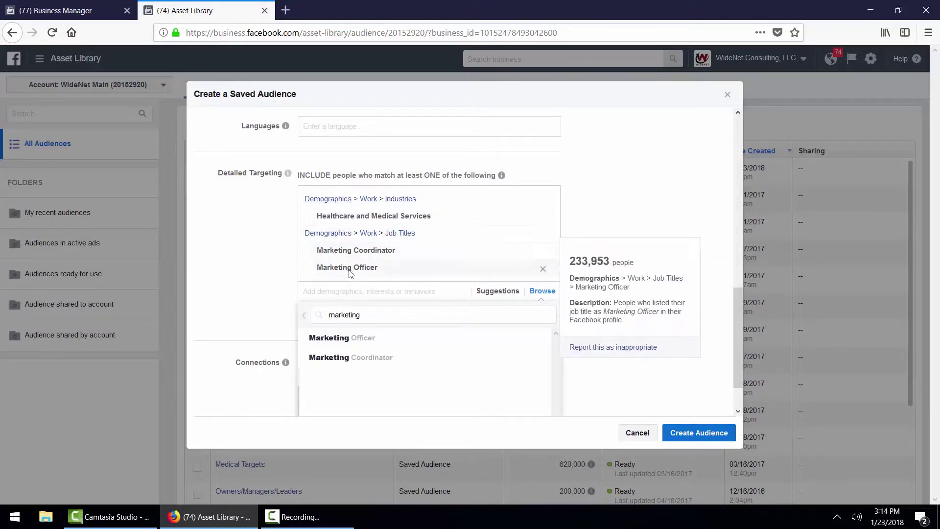
pyautogui.moveTo(357, 267)
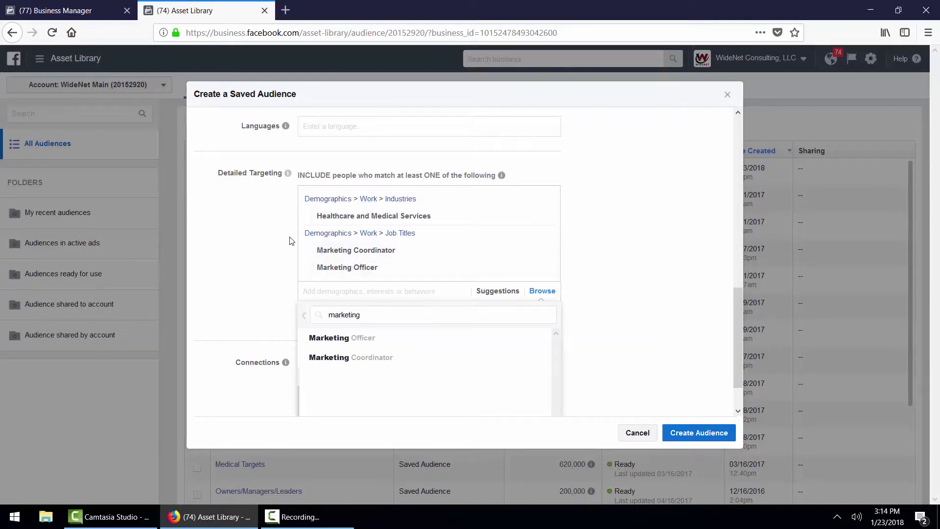
pyautogui.click(283, 248)
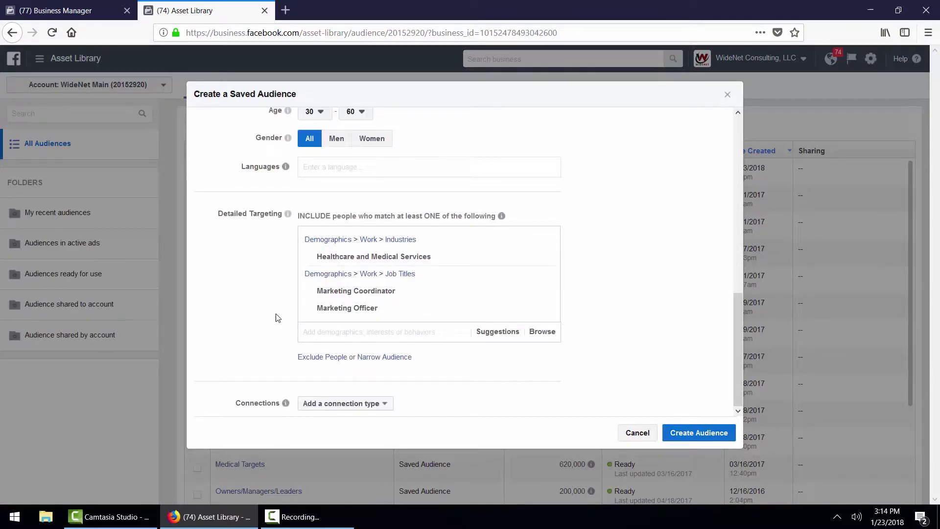
# - Add the Marketing interest from the Interests > Business and industry category to the detailed targeting
pyautogui.click(339, 333)
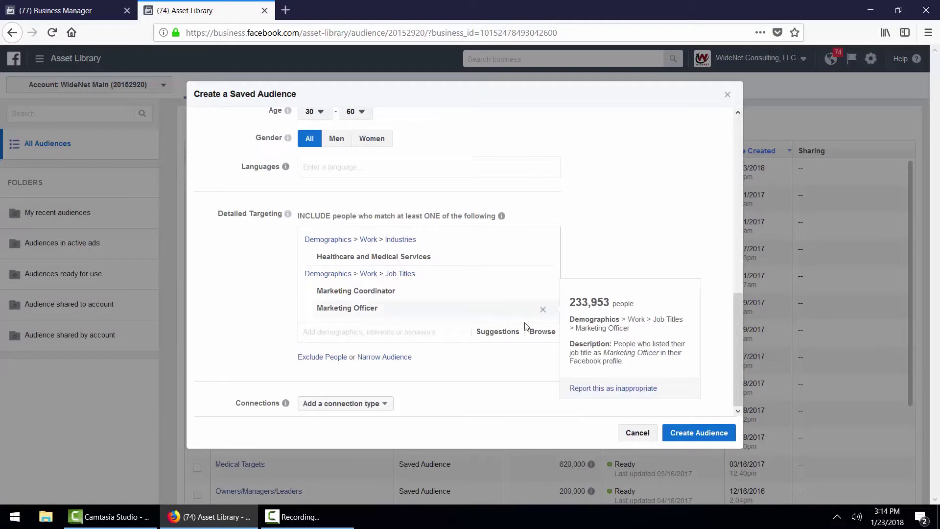
pyautogui.click(540, 332)
pyautogui.click(310, 371)
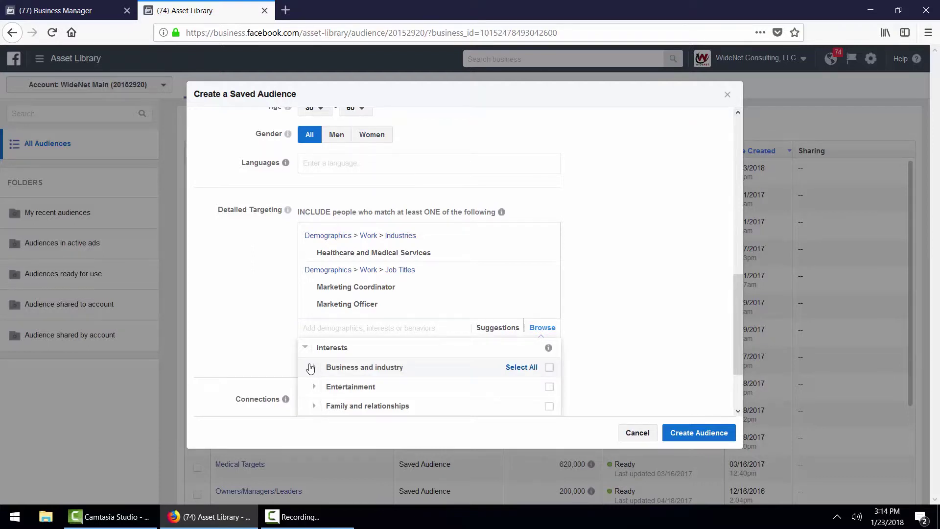
pyautogui.scroll(-2, 311, 368)
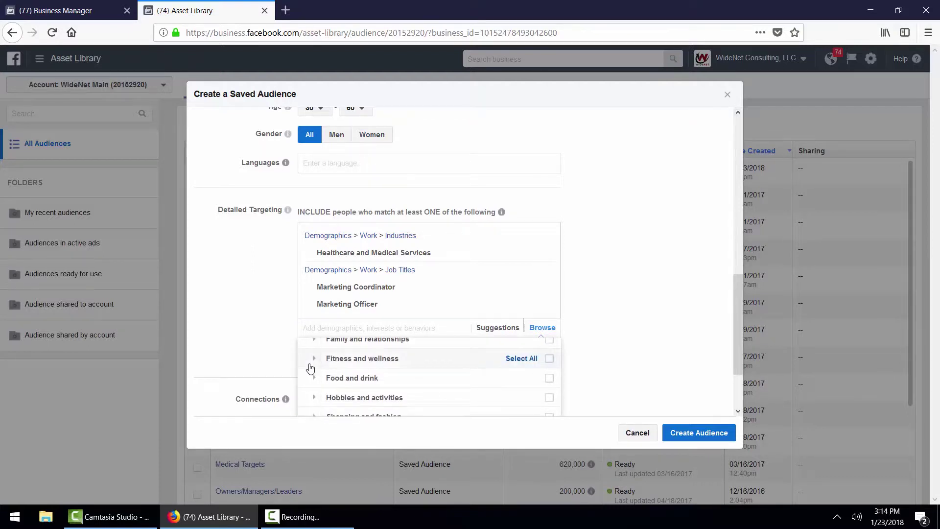
pyautogui.scroll(2, 343, 384)
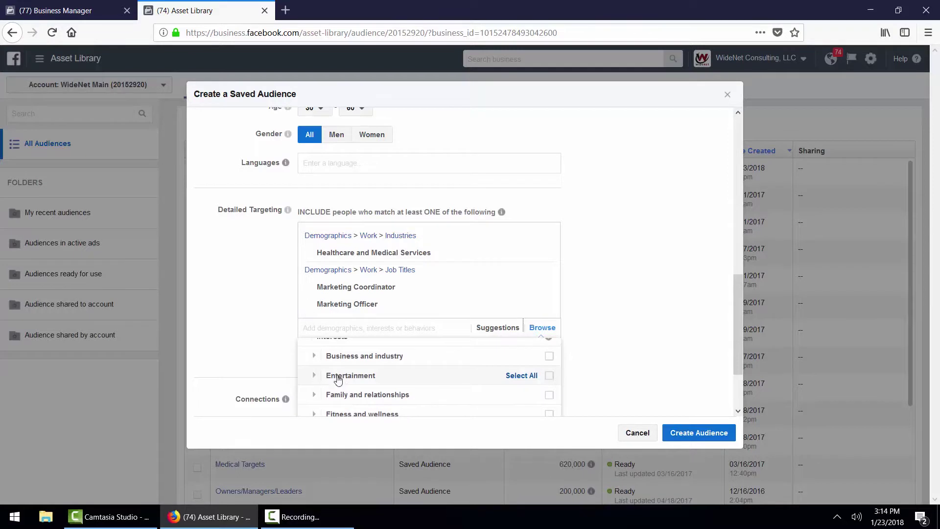
pyautogui.click(318, 360)
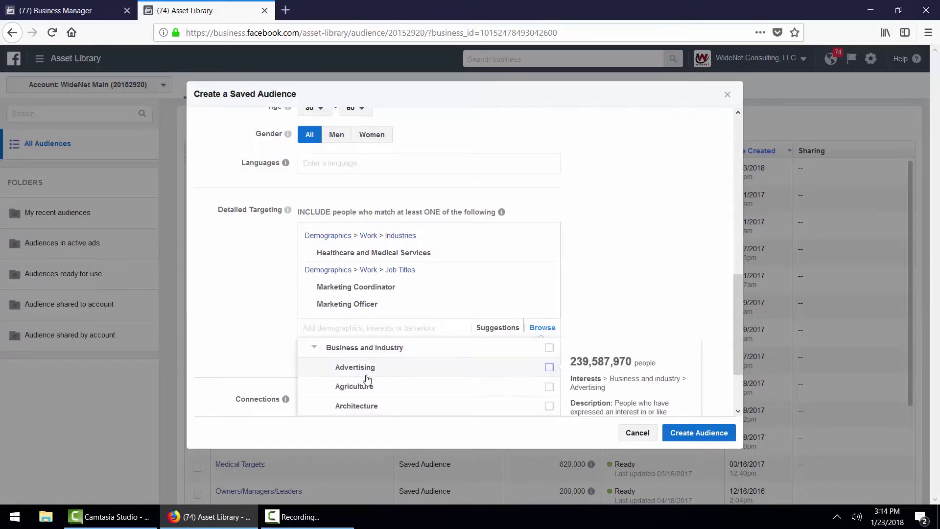
pyautogui.scroll(-3, 368, 381)
pyautogui.scroll(-5, 367, 381)
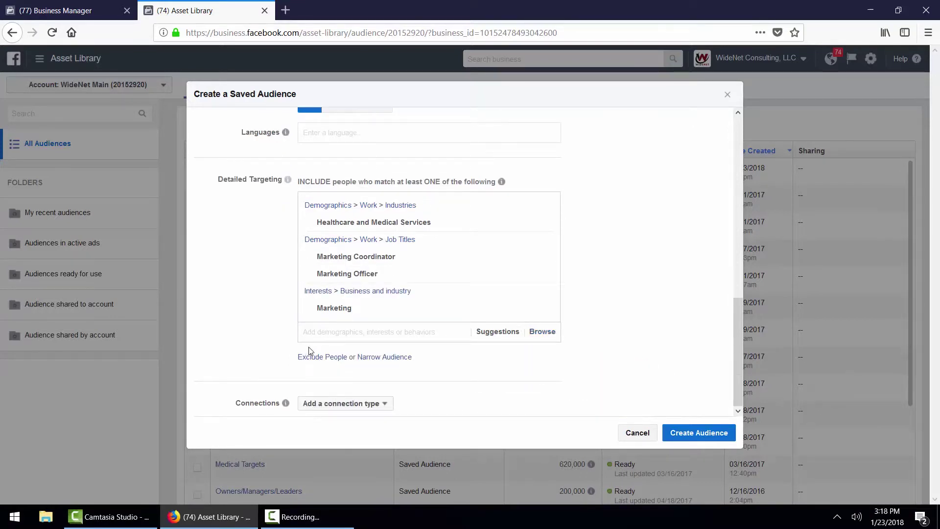
# - Examine the Behaviors targeting options, including the Anniversary, Automotive and Charitable donations categories, without adding any of them
pyautogui.click(549, 332)
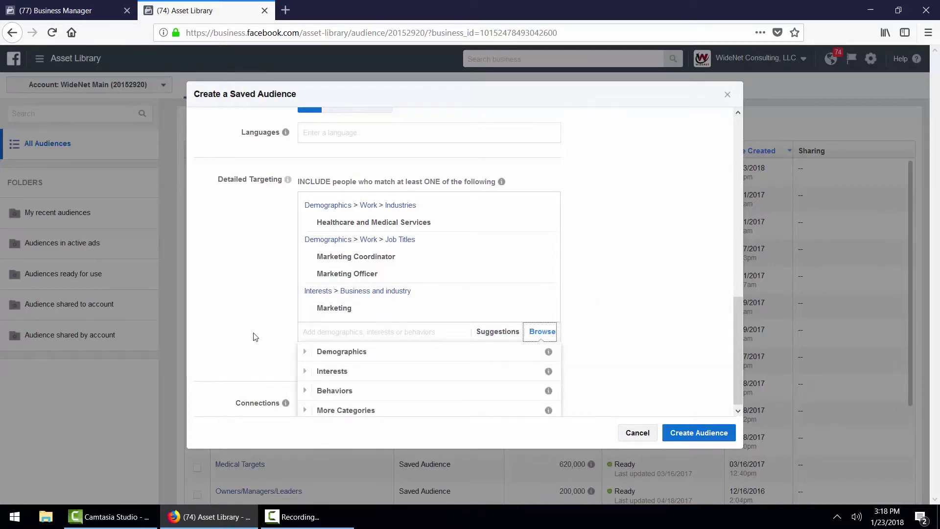
pyautogui.click(310, 390)
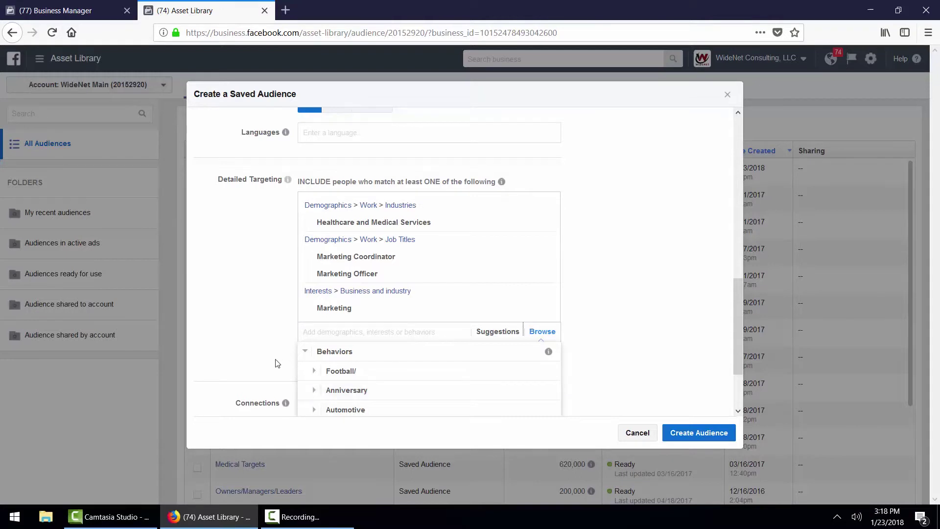
pyautogui.scroll(-3, 277, 364)
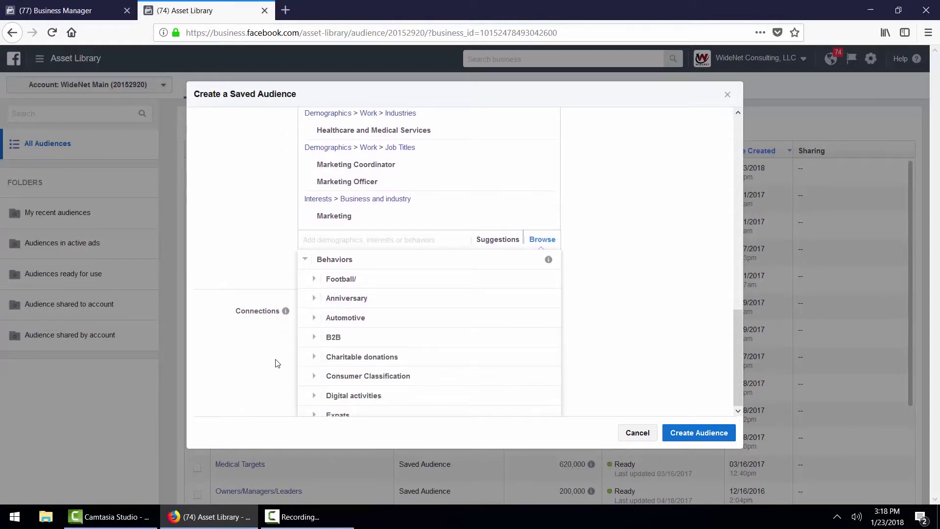
pyautogui.click(310, 304)
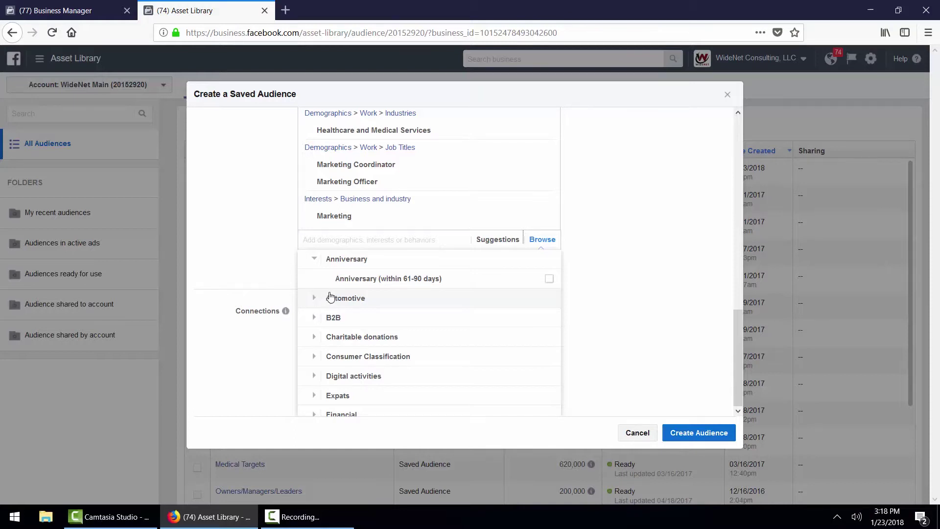
pyautogui.click(314, 300)
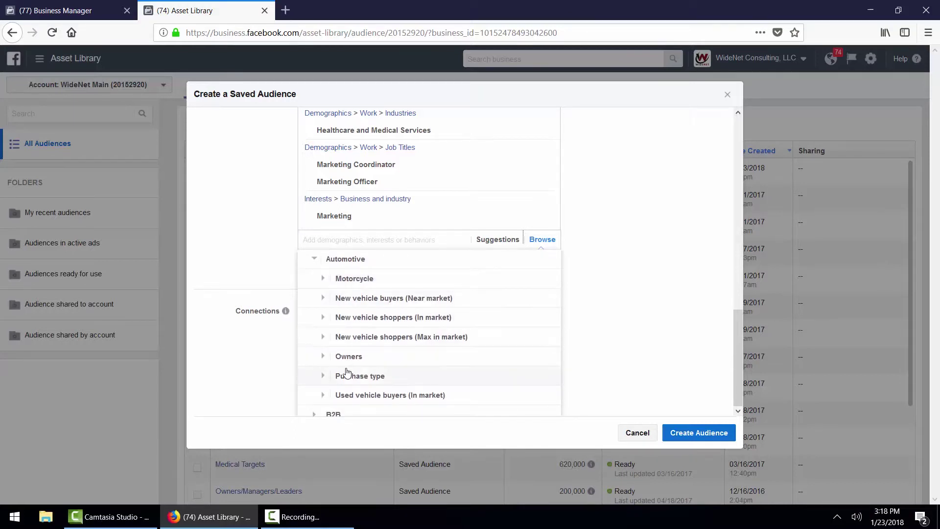
pyautogui.scroll(-3, 347, 373)
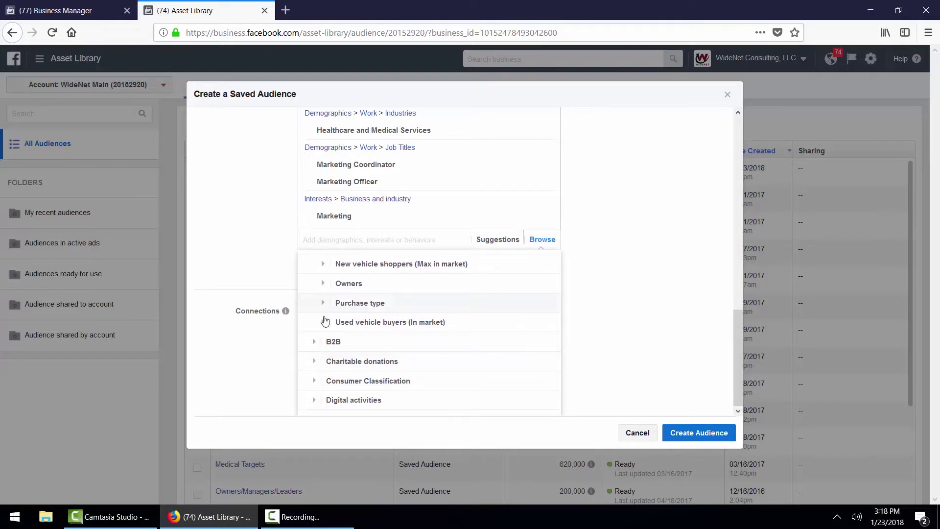
pyautogui.scroll(-3, 329, 323)
pyautogui.click(314, 293)
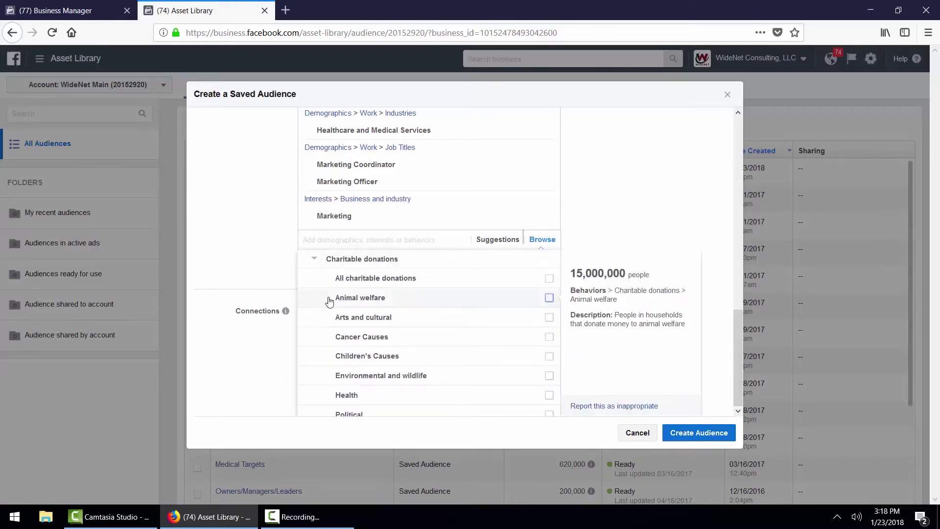
pyautogui.scroll(-4, 327, 300)
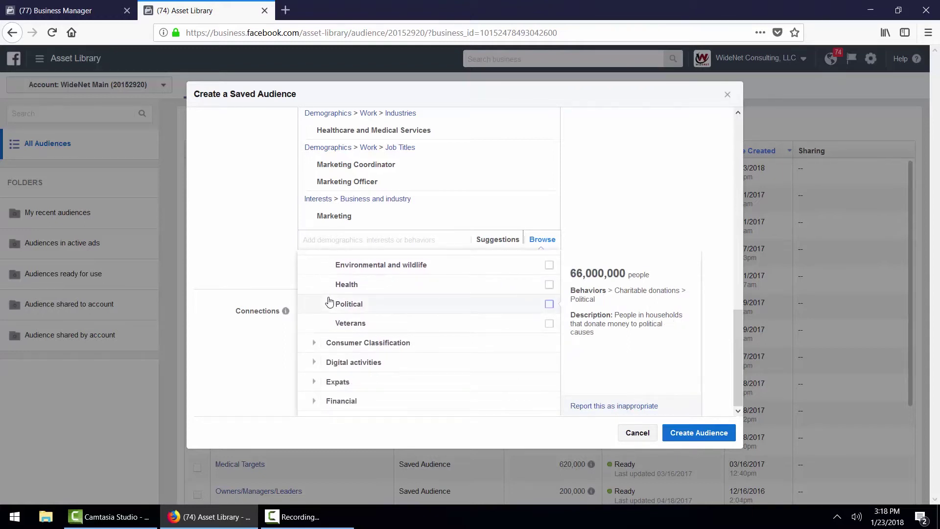
pyautogui.click(270, 348)
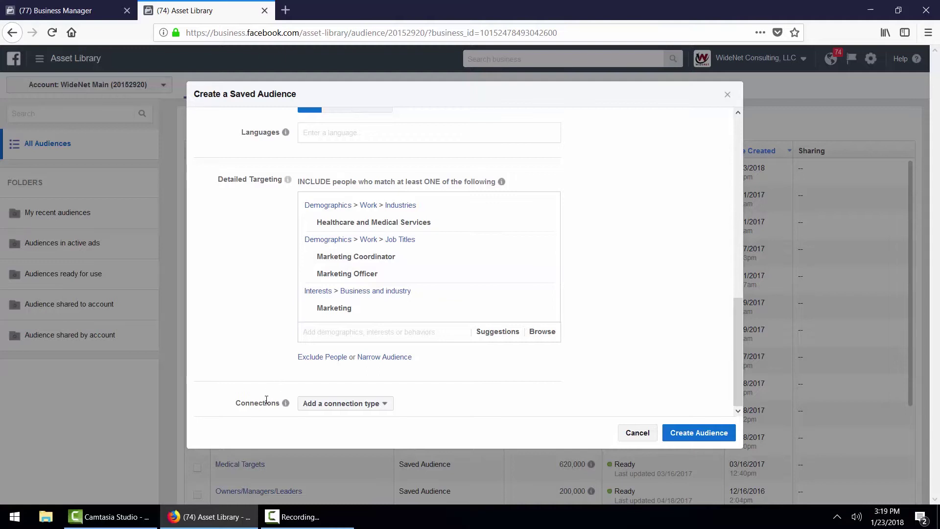
# - Review the available connection types for Facebook Pages, Apps, Events and Advanced Combinations without adding a connection
pyautogui.click(383, 405)
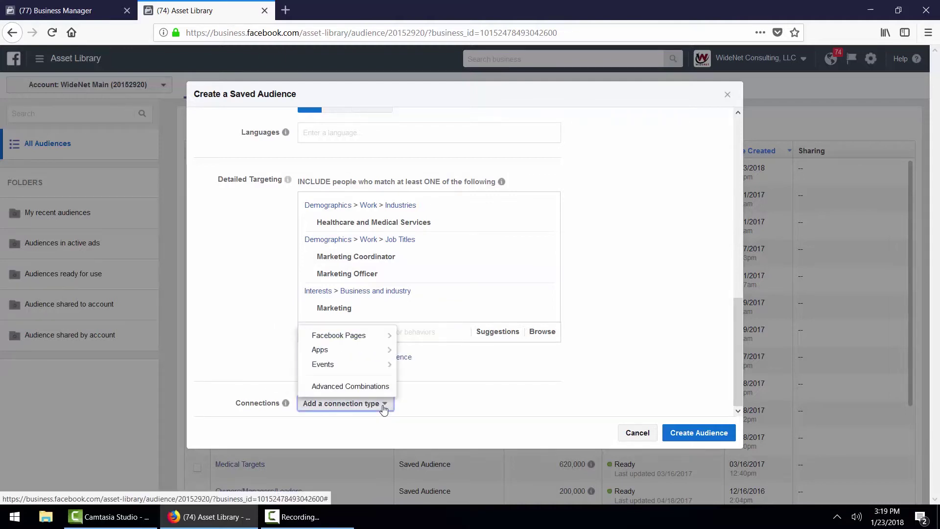
pyautogui.moveTo(353, 337)
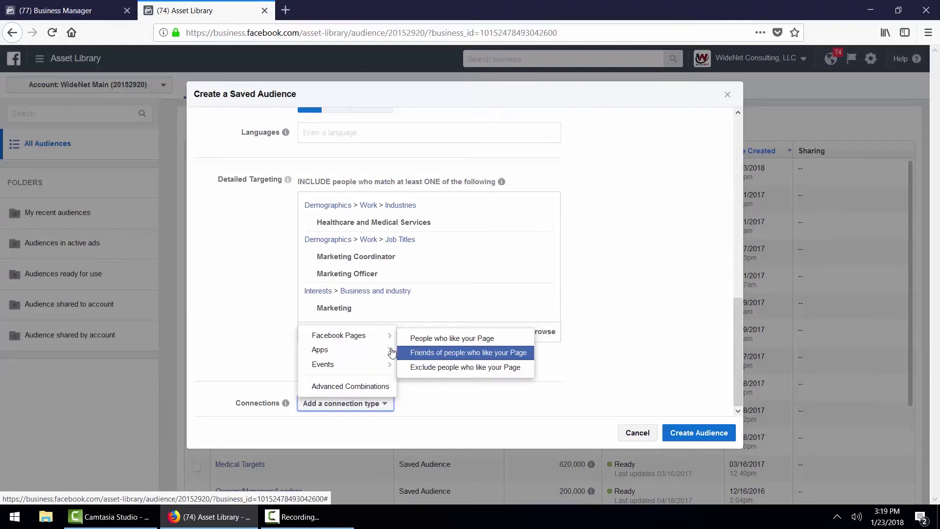
pyautogui.moveTo(387, 352)
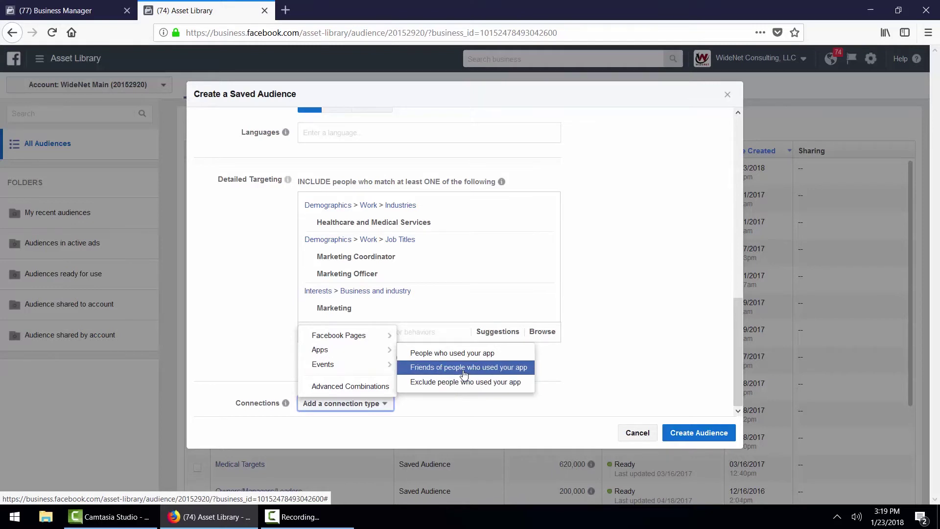
pyautogui.moveTo(379, 369)
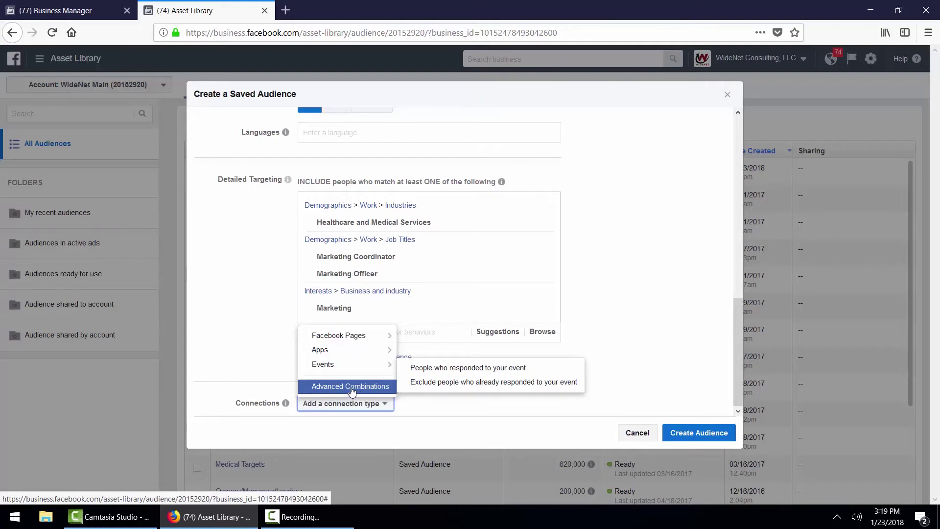
pyautogui.click(269, 365)
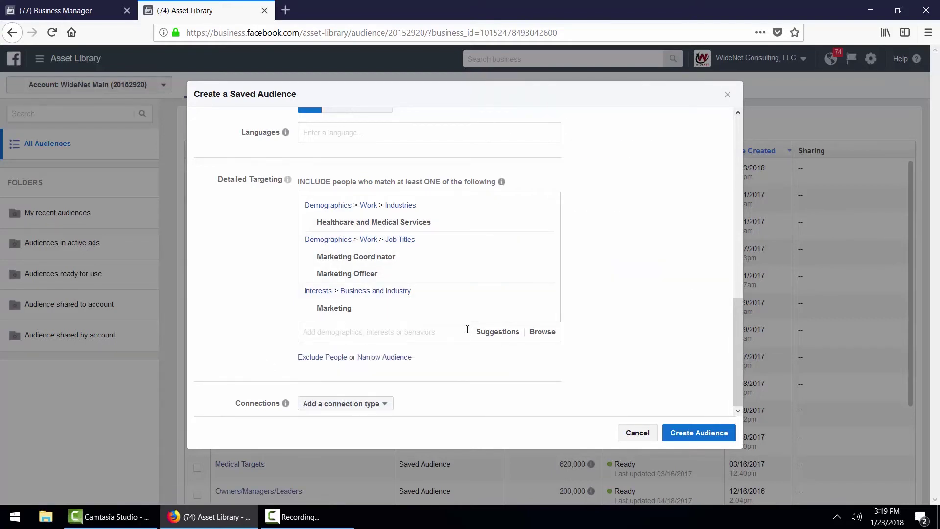
# - Check the potential reach and audience details, and create the saved audience with the current targeting settings
pyautogui.scroll(10, 671, 240)
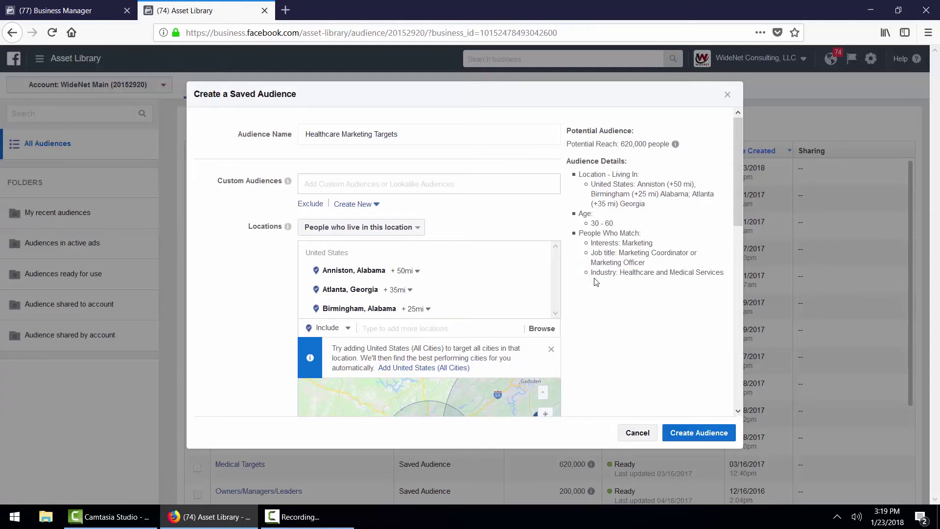
pyautogui.scroll(-4, 596, 282)
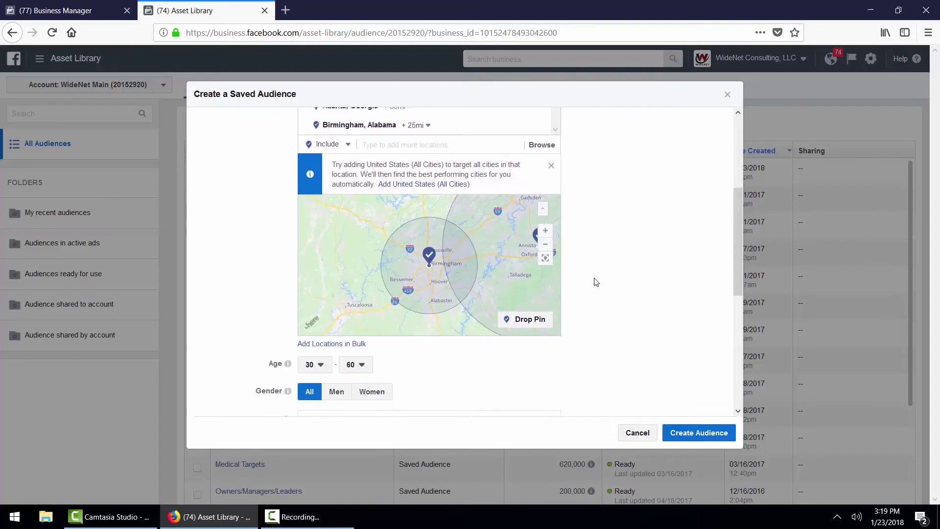
pyautogui.click(698, 433)
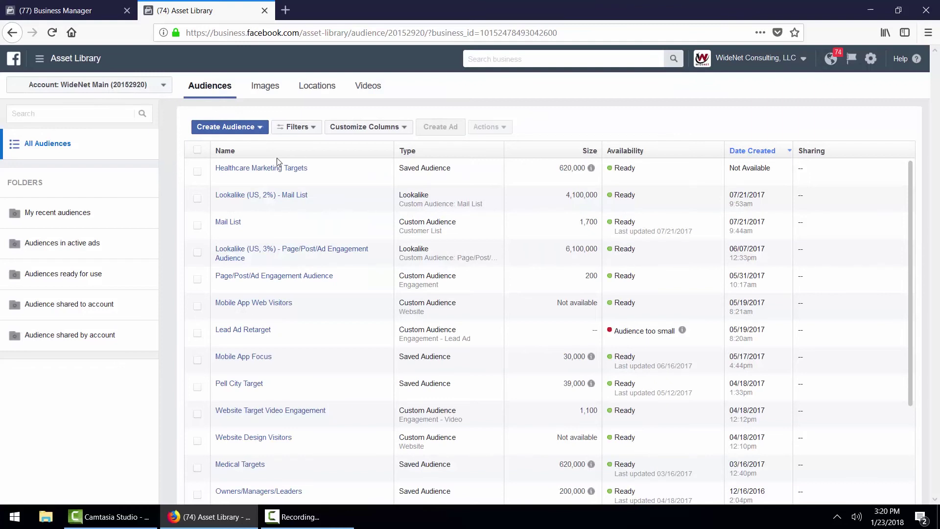
# - View the details summary of the Healthcare Marketing Targets audience in the audience list and select that audience
pyautogui.moveTo(270, 173)
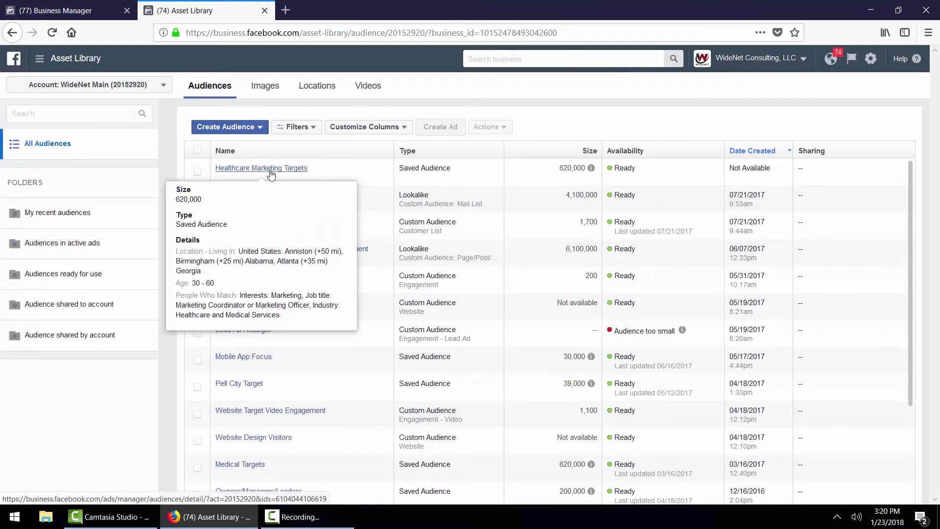
pyautogui.click(194, 172)
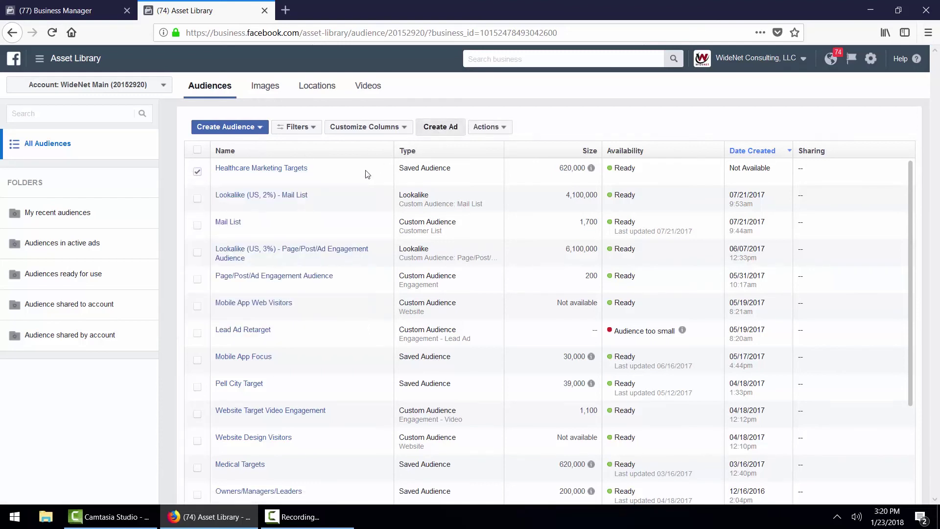